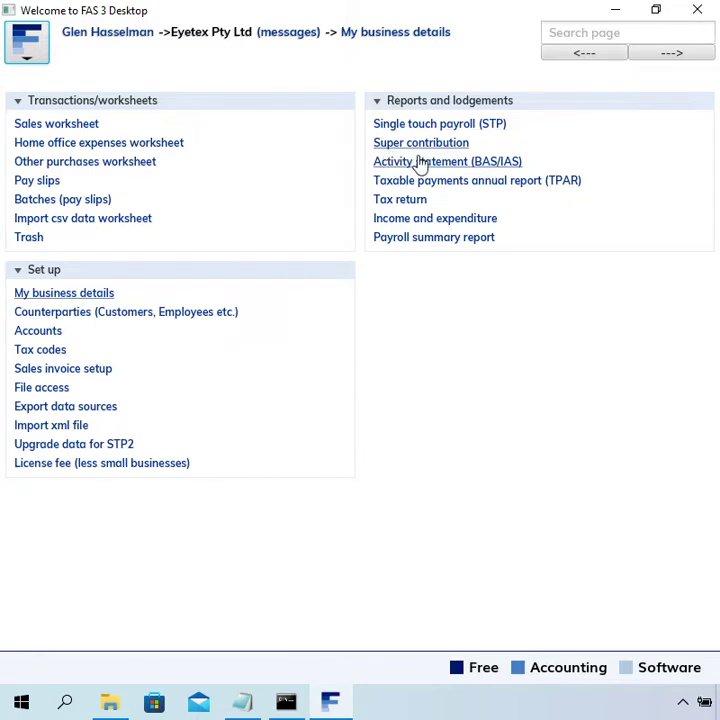
Step: Open the Business Activity Statement for 01 Jul 2005 to 31 Jul 2005 and view its lodgement page
left_click(459, 164)
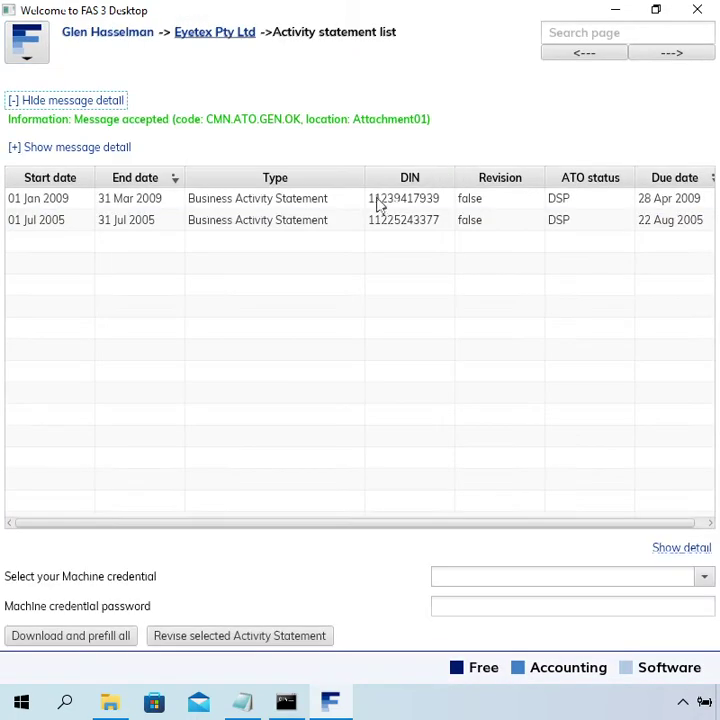
left_click(278, 220)
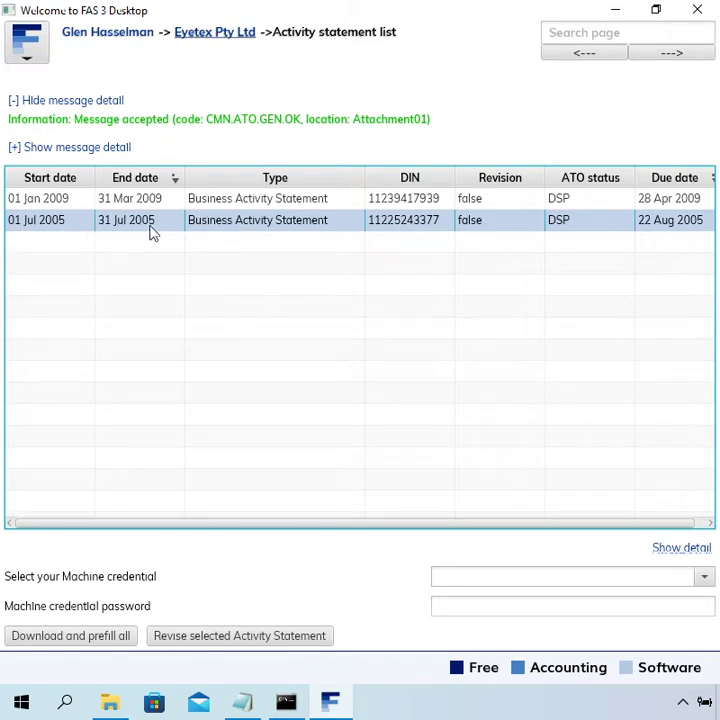
double_click(292, 222)
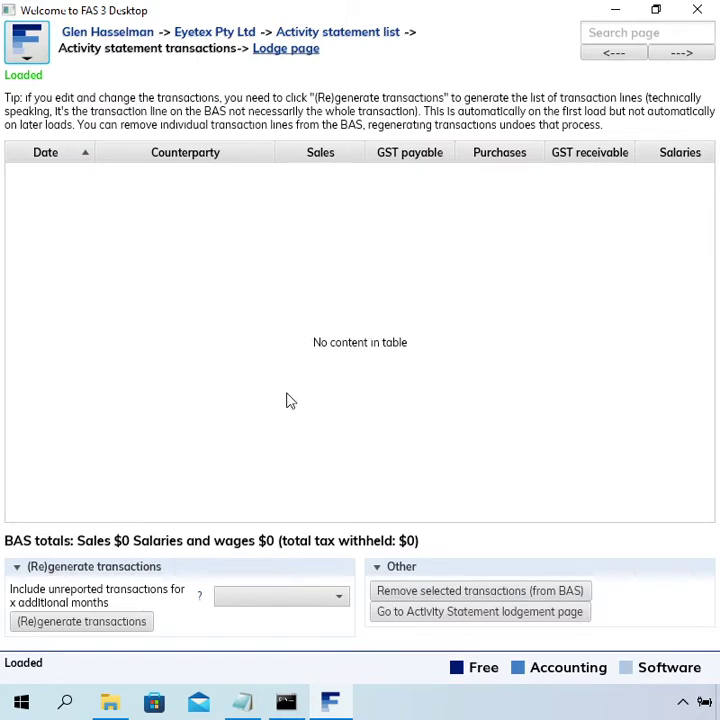
left_click(308, 62)
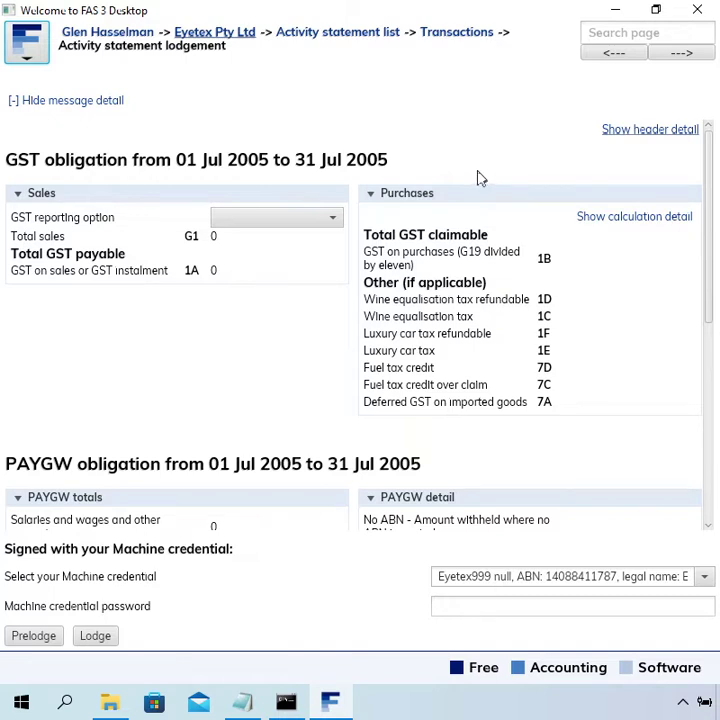
left_click(236, 40)
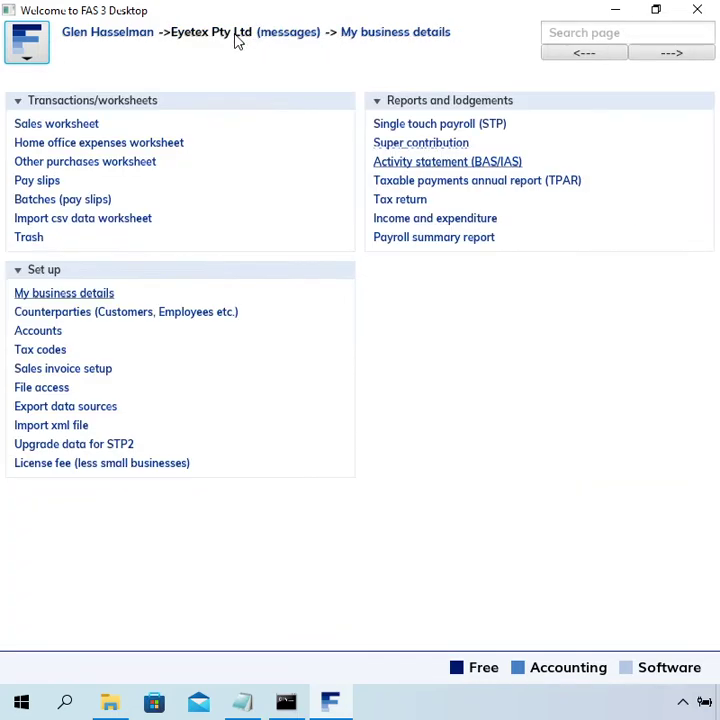
left_click(88, 133)
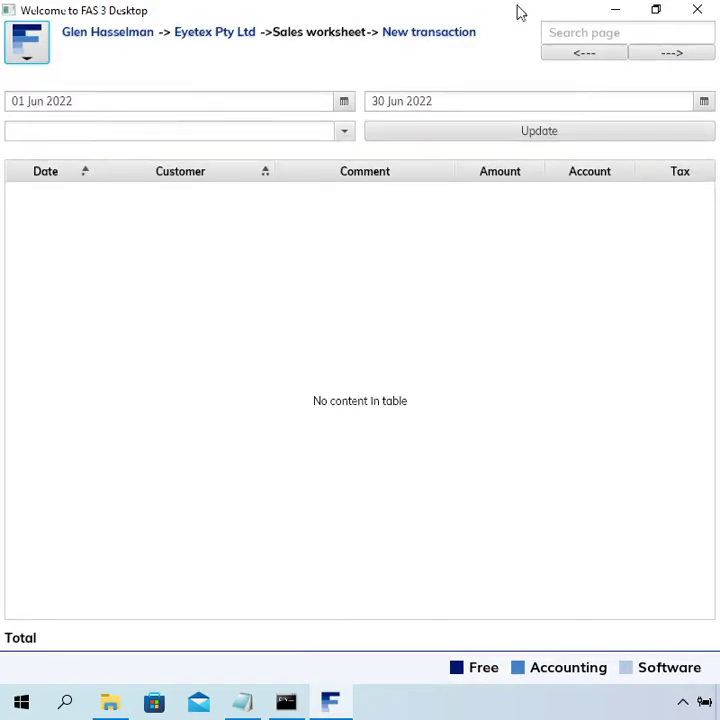
left_click(452, 34)
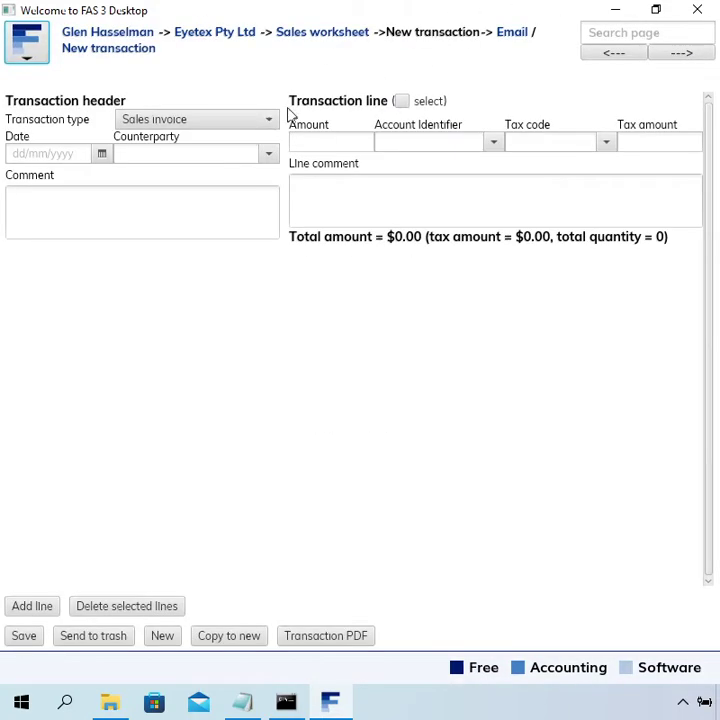
left_click(86, 152)
type("1/7/")
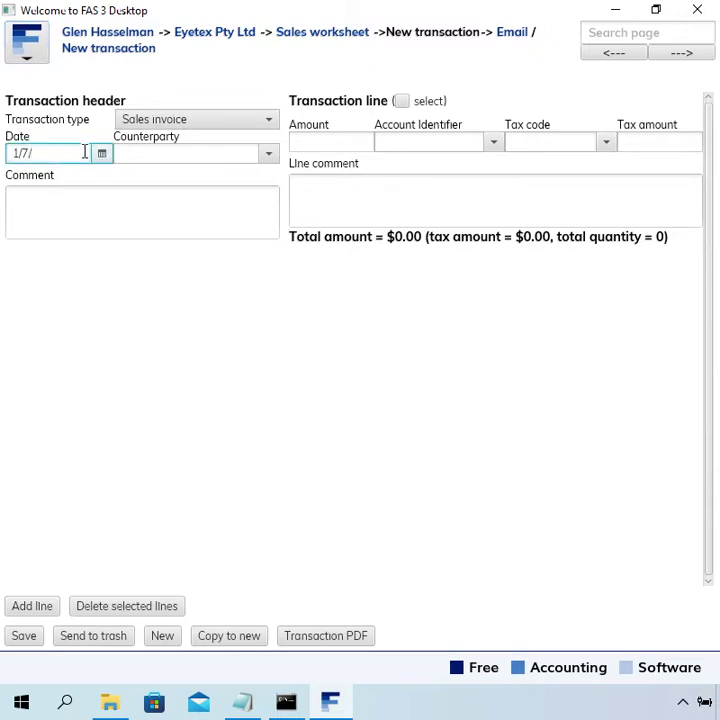
type("2005")
key("Tab")
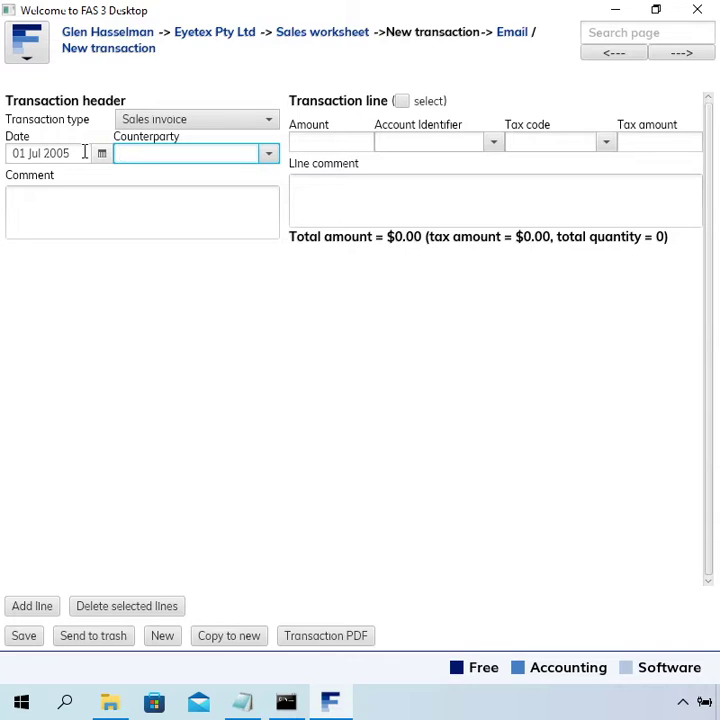
type("cus")
left_click(270, 154)
left_click(182, 153)
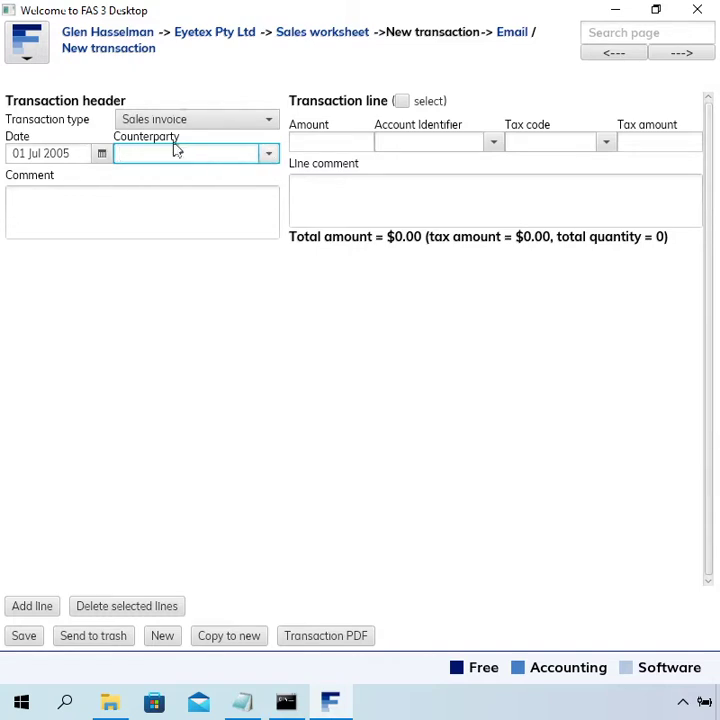
Step: Create a new counterparty with the legal name "Not applicable" and save it
left_click(214, 42)
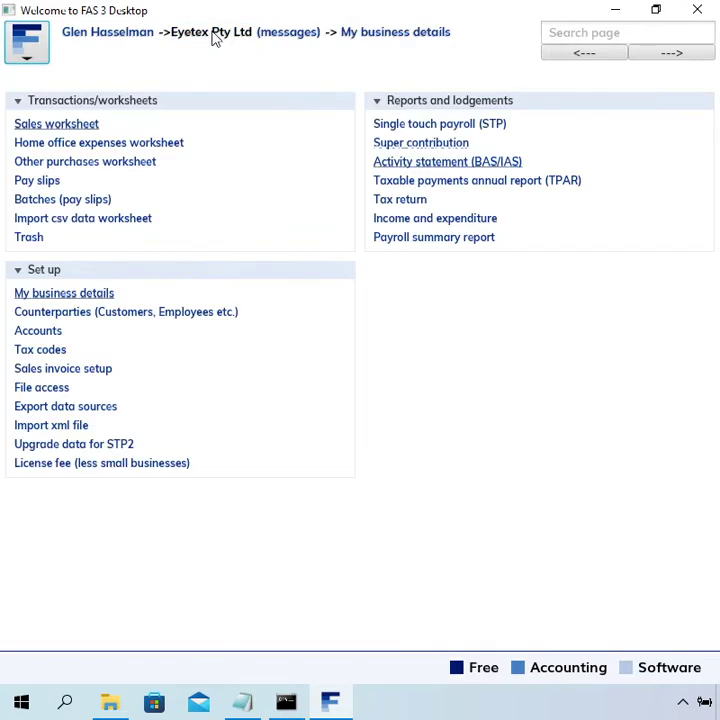
left_click(46, 314)
left_click(394, 34)
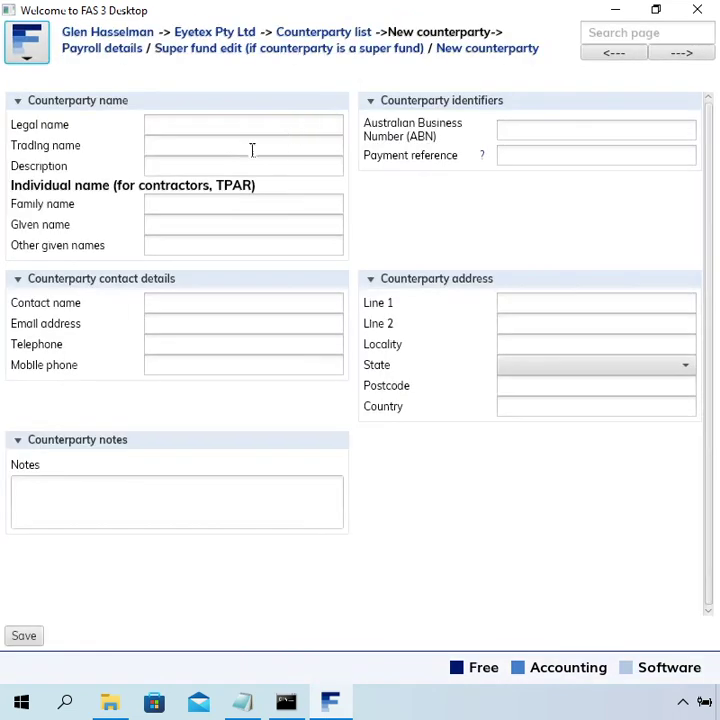
left_click(250, 118)
type("N")
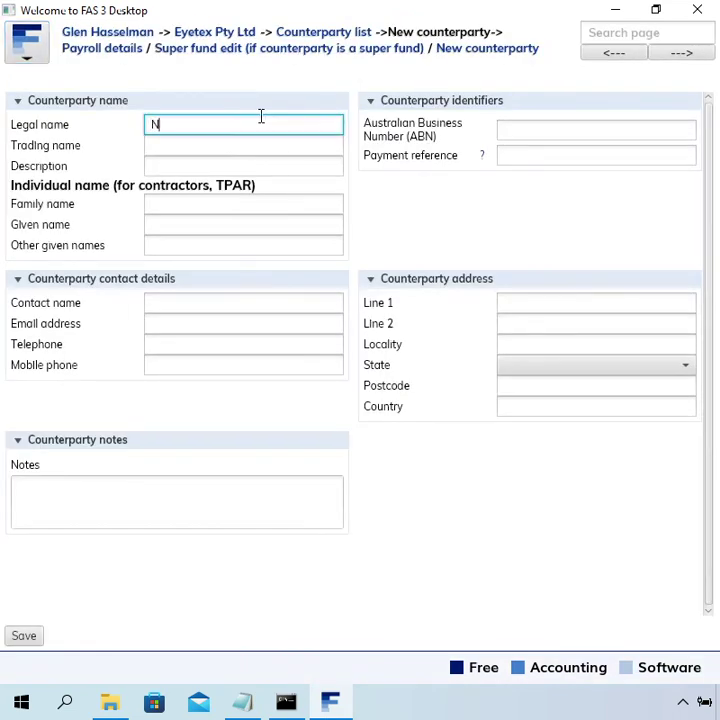
type("ot applicable")
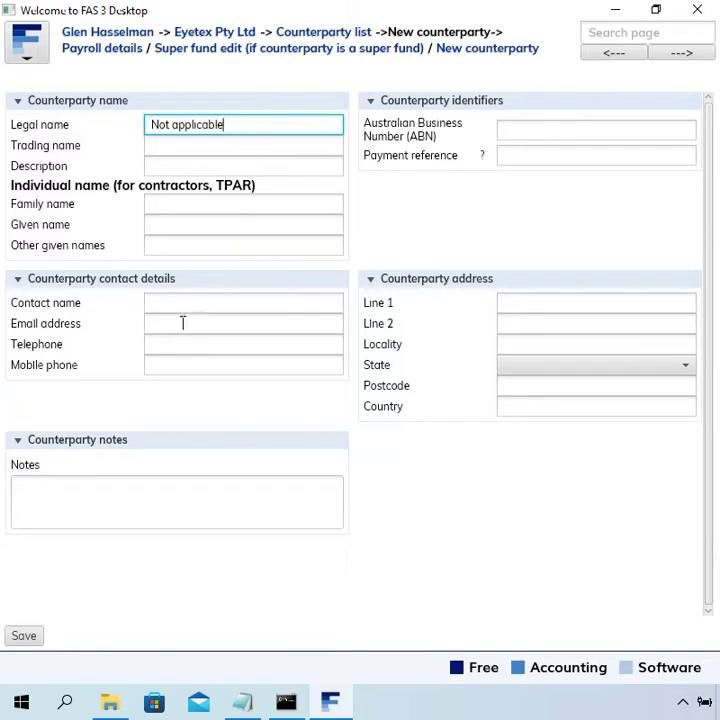
left_click(24, 636)
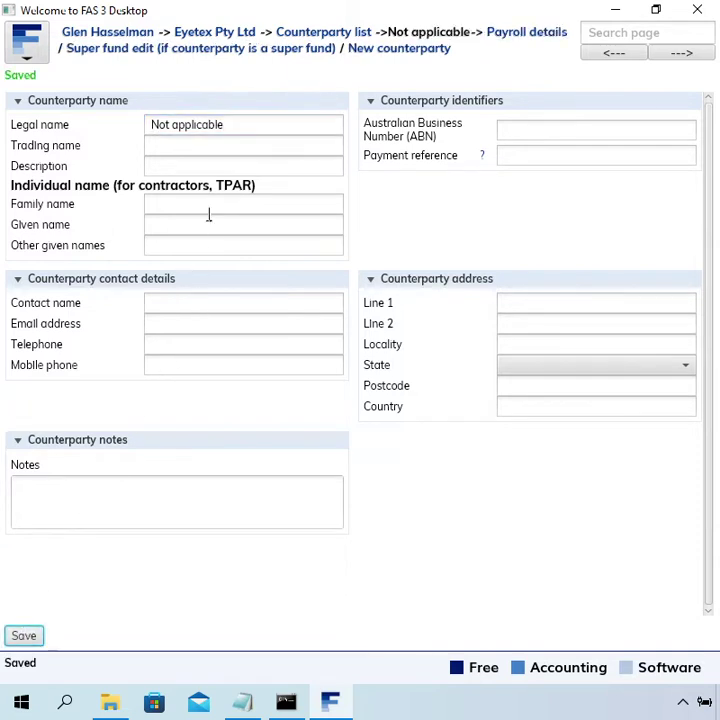
left_click(241, 125)
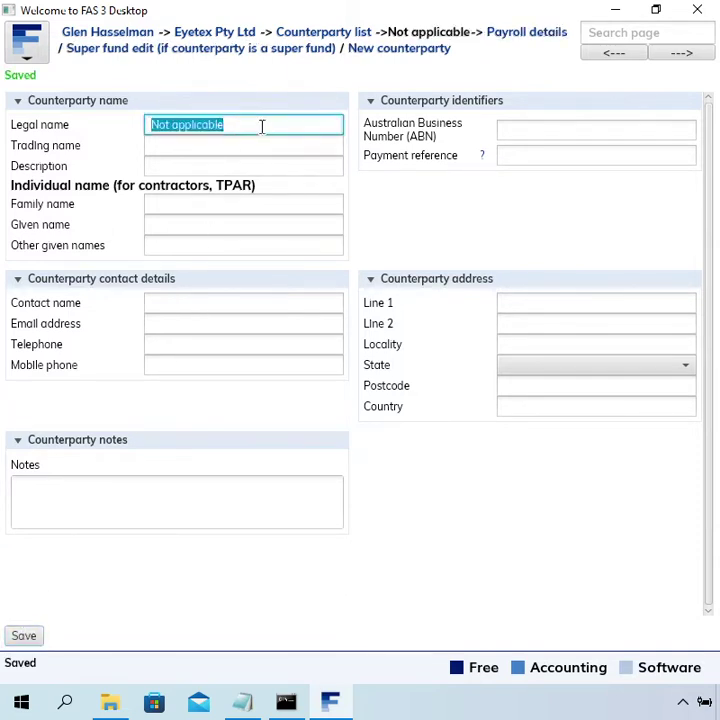
left_click(262, 125)
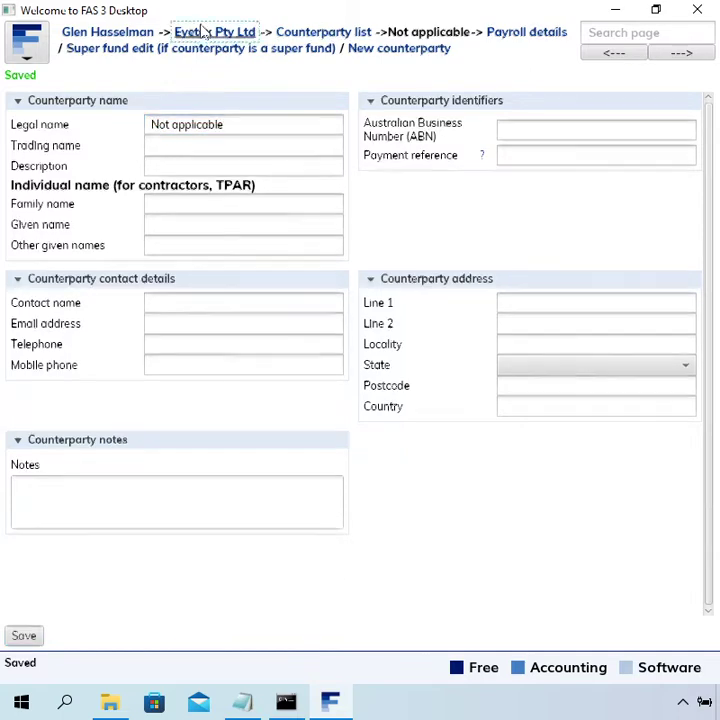
Step: Start a new sales invoice dated 1/7/2005 with "Not applicable" as the counterparty
left_click(205, 30)
left_click(76, 125)
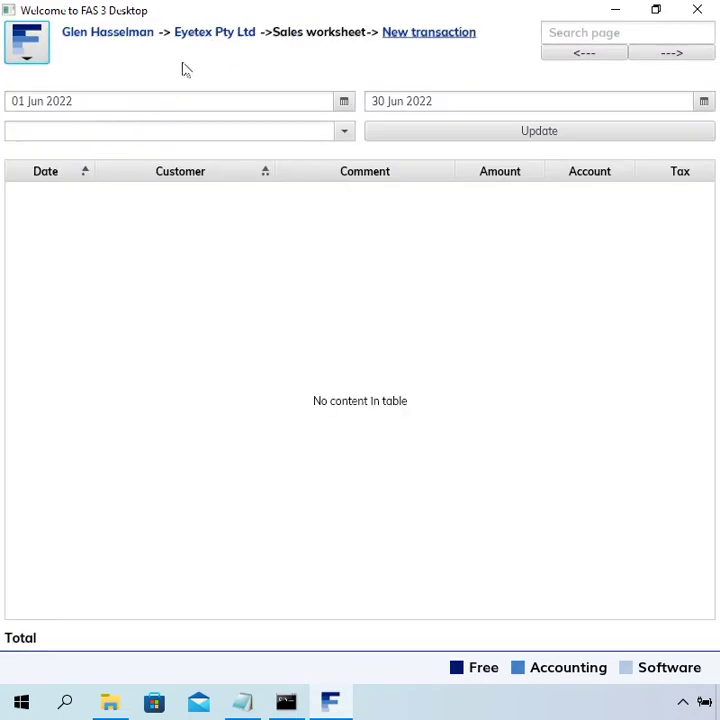
left_click(436, 33)
left_click(62, 153)
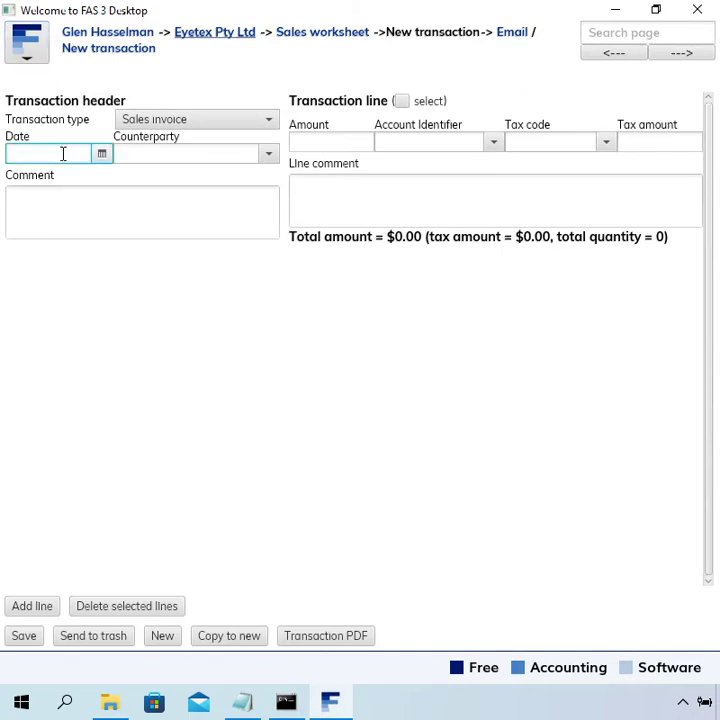
type("1/7/")
type("2005")
key("Tab")
type("not")
key("Return")
key("Tab")
key("Tab")
key("shift+Tab")
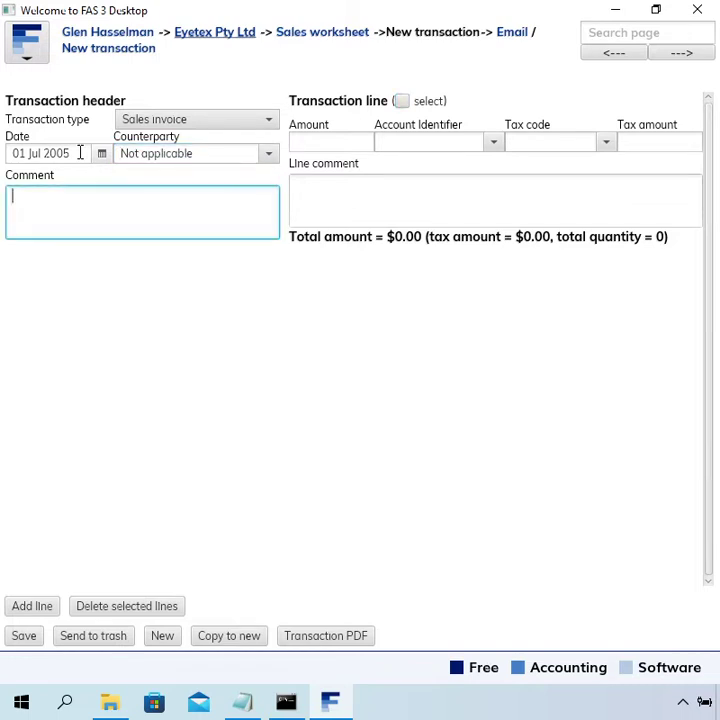
Step: Complete the sales invoice with comment "A sale", amount 110 and the Sales revenue account, and save it
type("A sale")
key("Tab")
key("Tab")
type("110")
key("Tab")
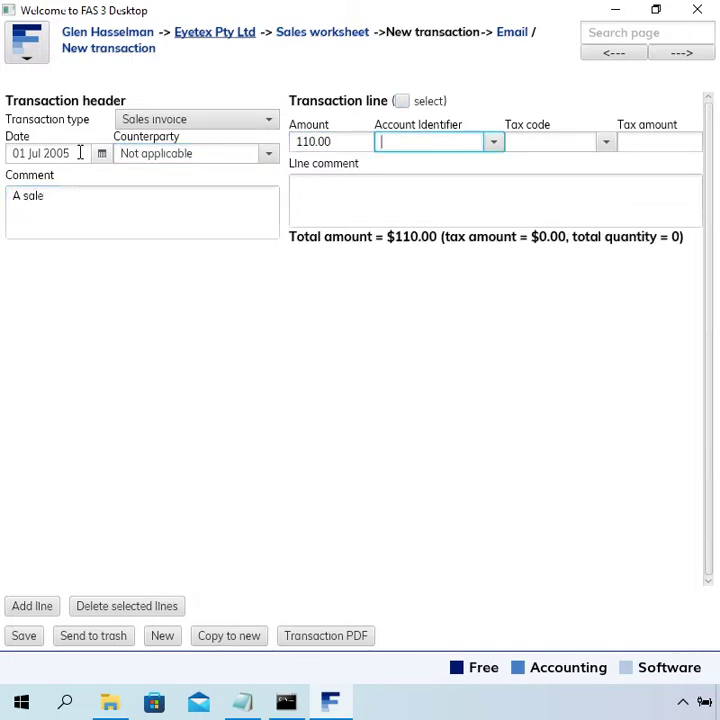
type("sale")
key("Tab")
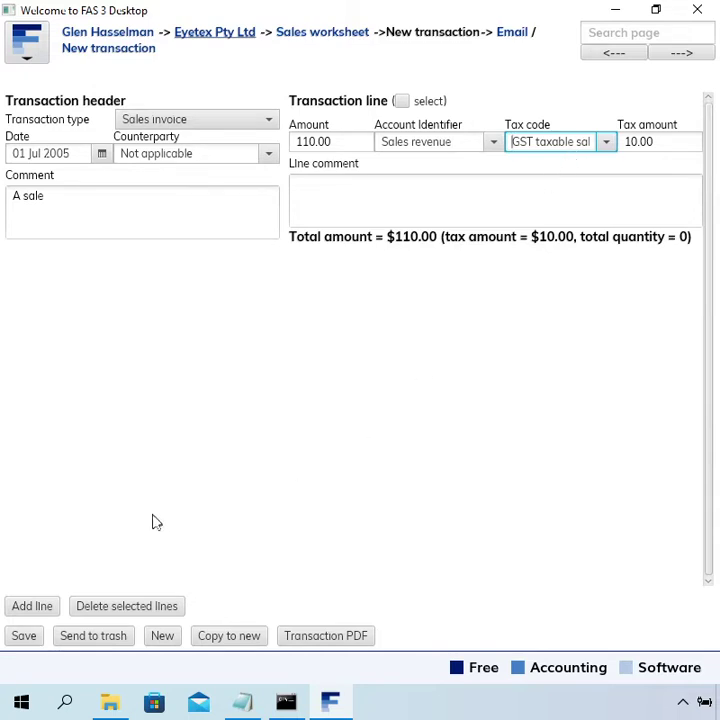
left_click(28, 636)
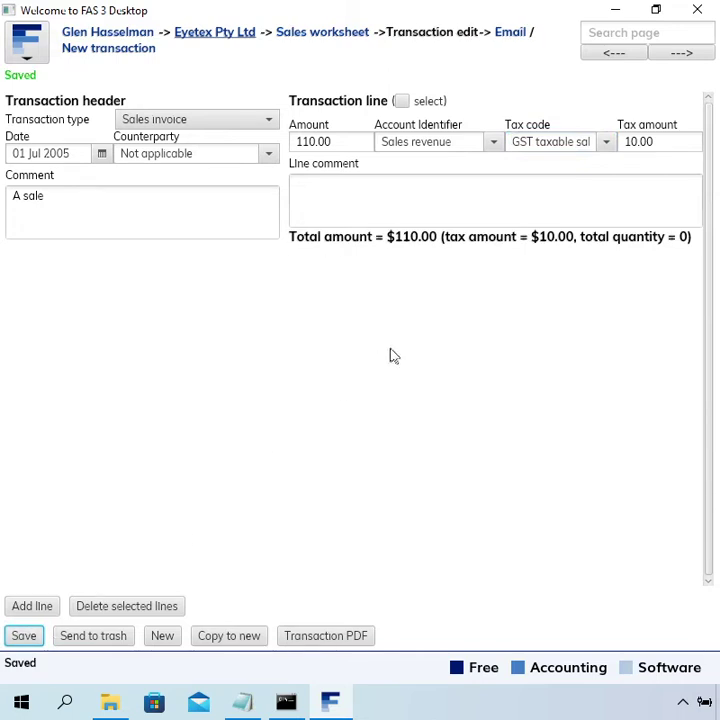
Step: Copy the saved sales invoice to a new transaction dated 20 Jul 2005 with the comment "Another sale"
left_click(230, 643)
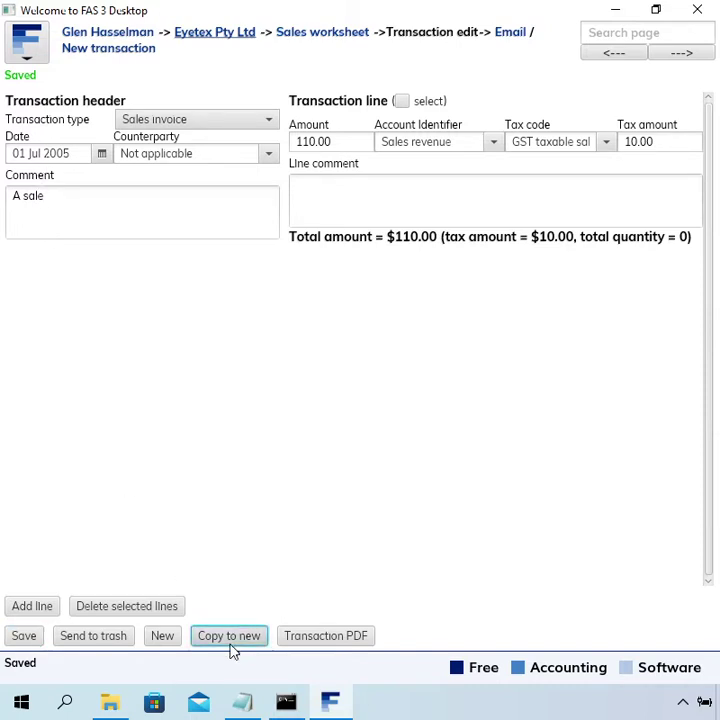
left_click(230, 640)
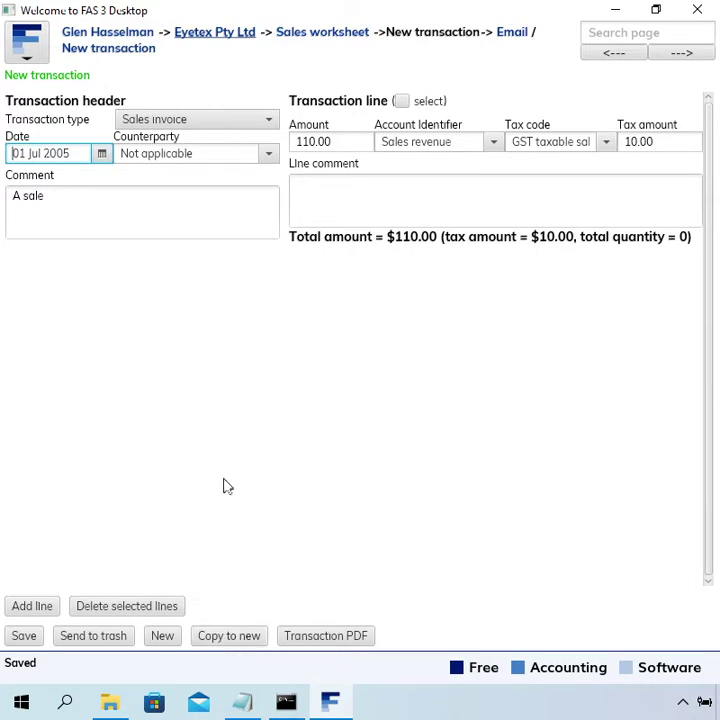
left_click(97, 158)
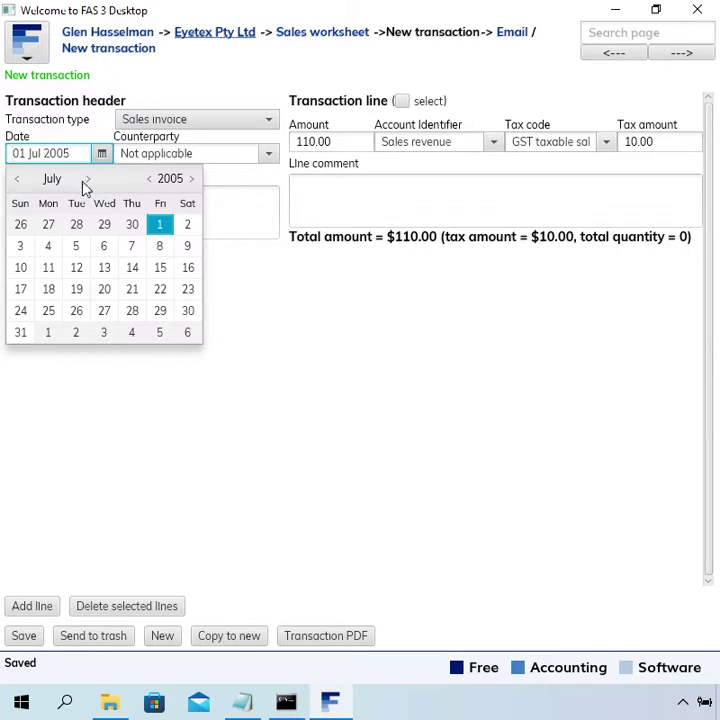
left_click(104, 289)
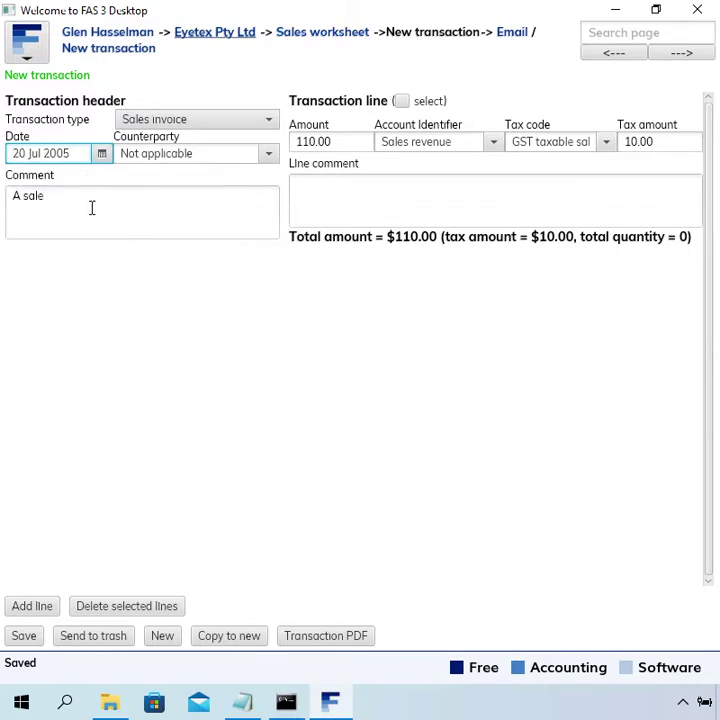
key("Tab")
type("Another sale")
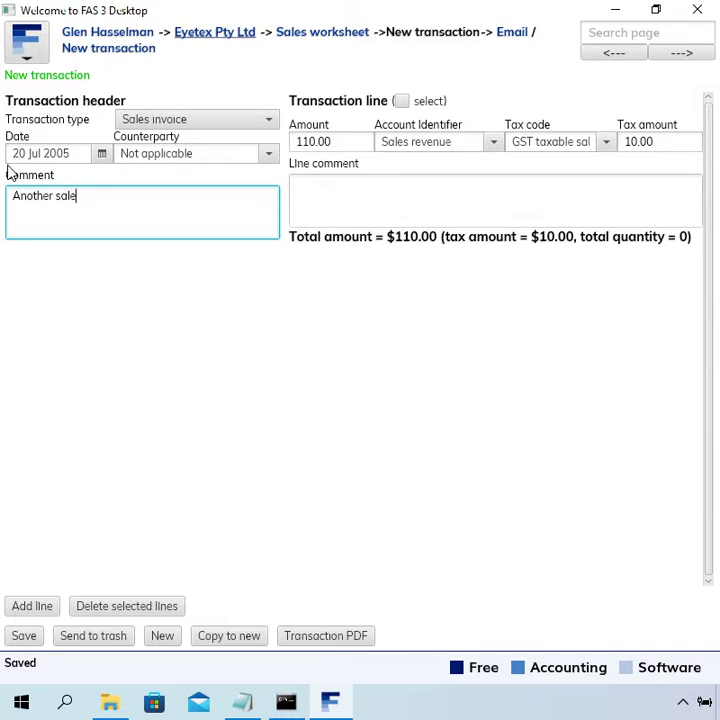
Step: Set the copied invoice's amount to 200 and its tax code to GST free sale, and save it
key("Tab")
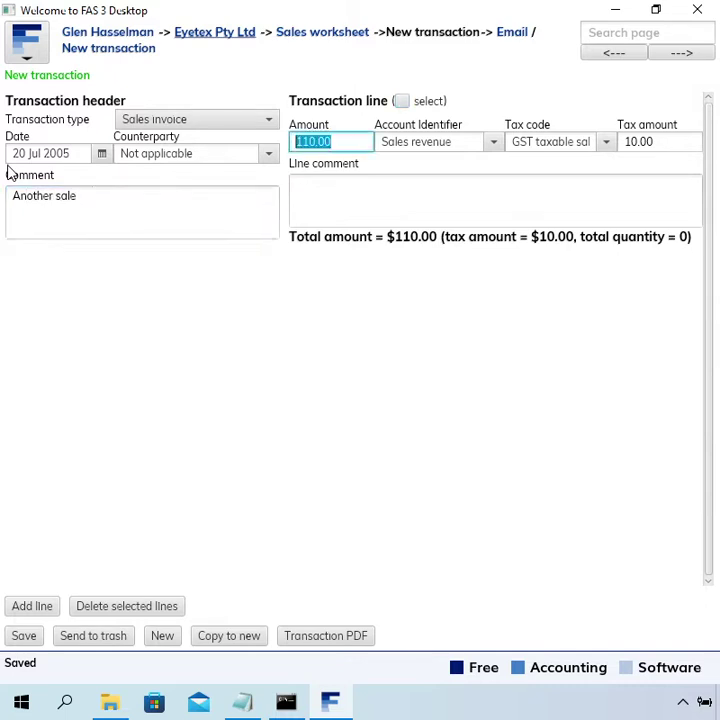
type("22")
key("BackSpace")
type("00")
key("Tab")
key("Tab")
key("BackSpace")
type("free")
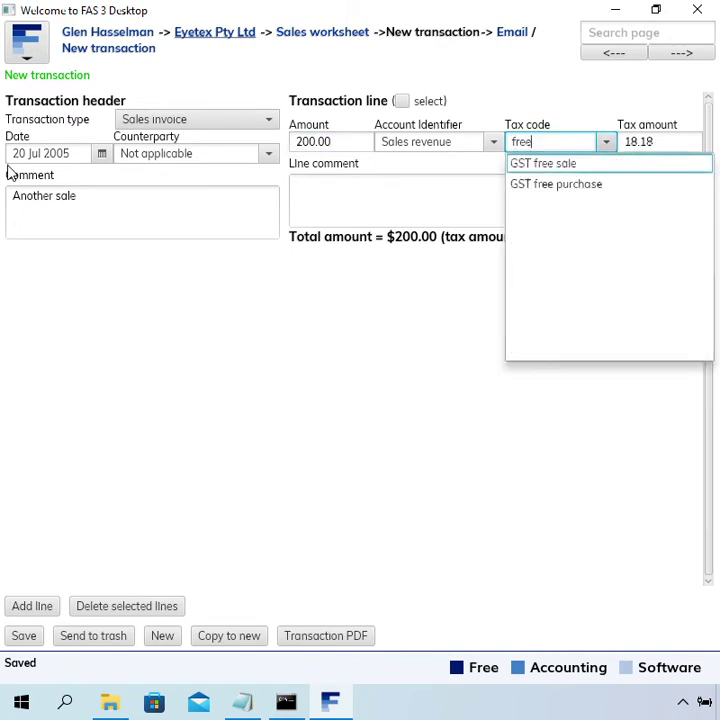
key("Return")
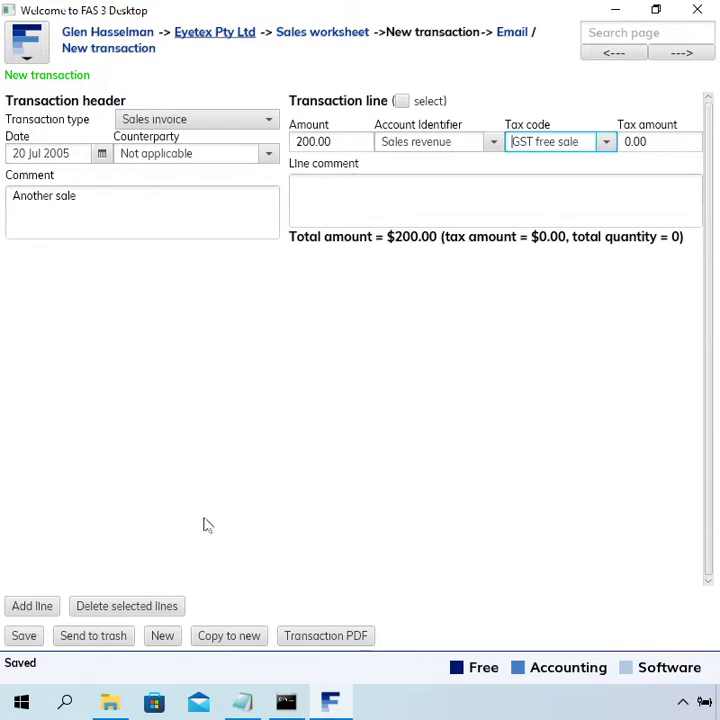
left_click(29, 645)
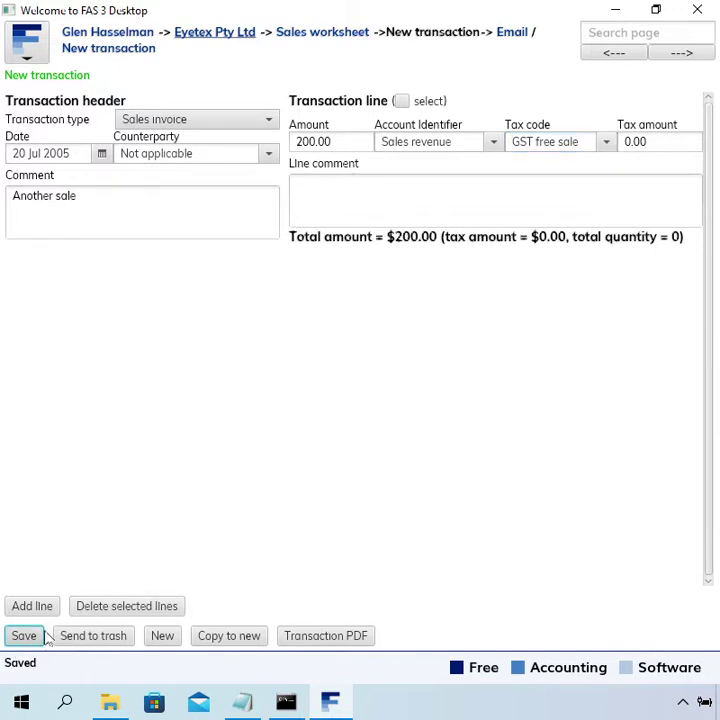
Step: Start a new purchase invoice from the other purchases worksheet, dated 15/07/2005 with "Not applicable" as the counterparty
left_click(241, 40)
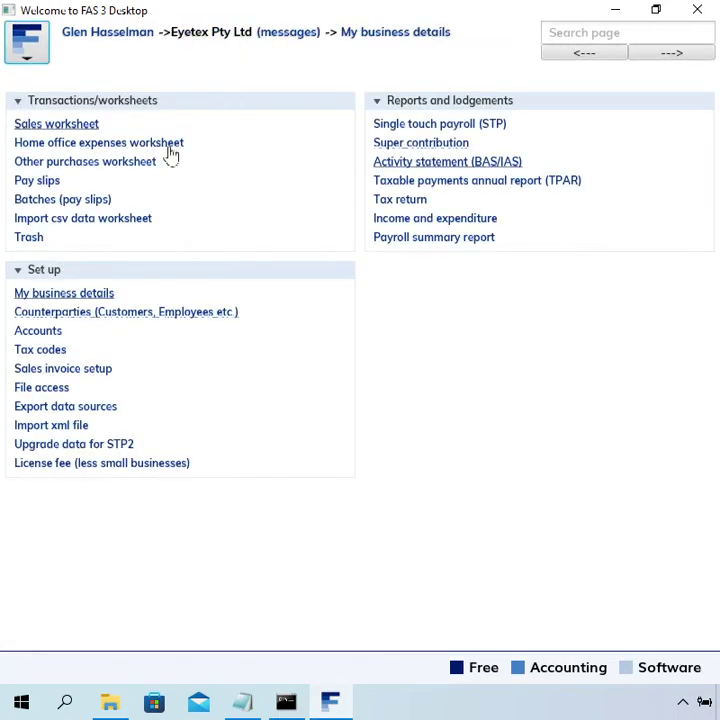
left_click(133, 162)
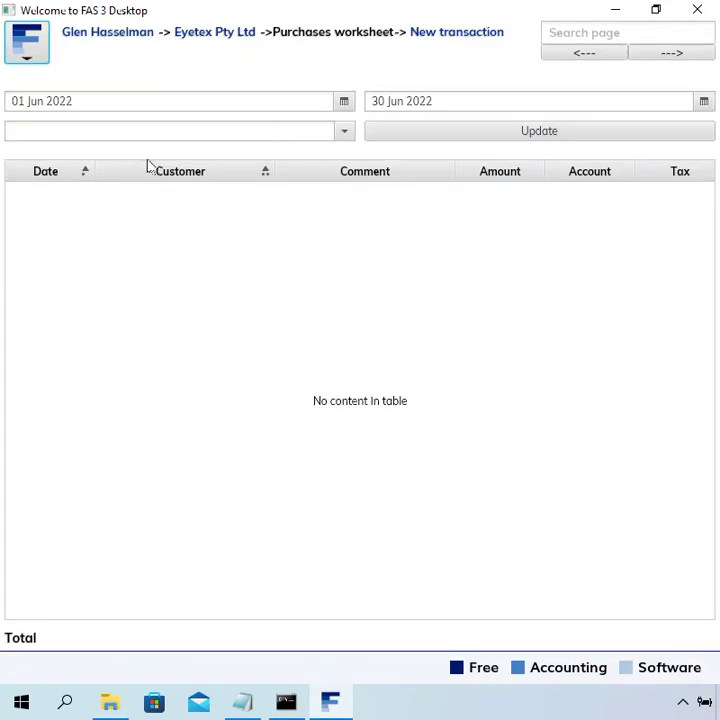
left_click(418, 36)
left_click(56, 157)
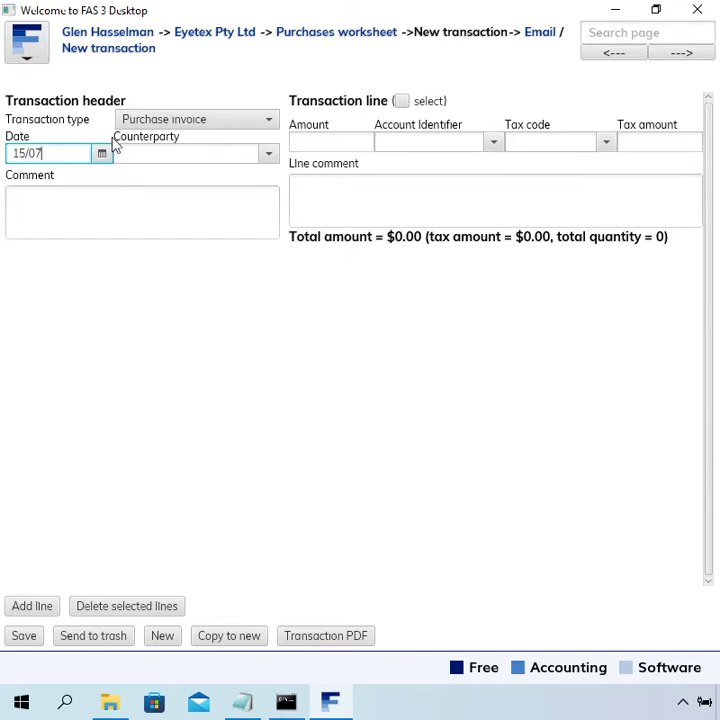
type("15/07/2005")
key("Tab")
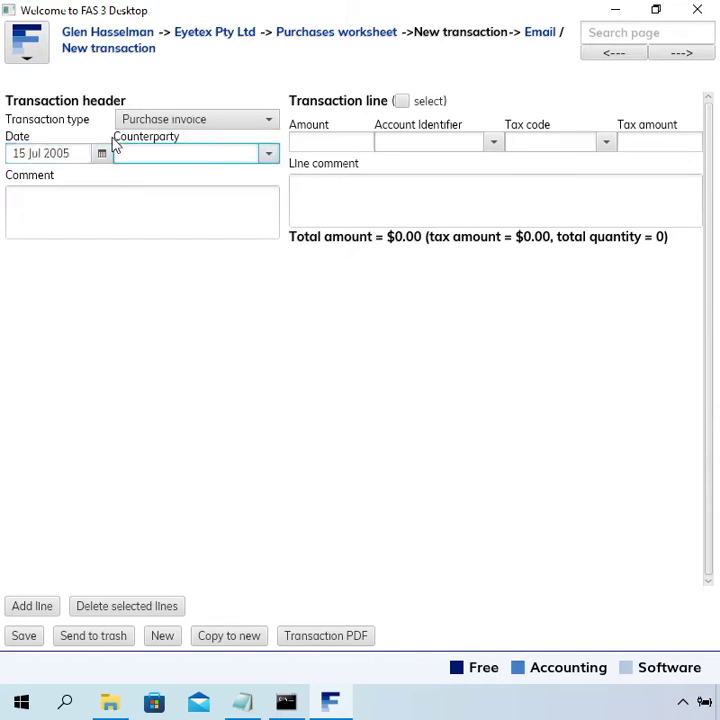
type("N")
key("Return")
key("Tab")
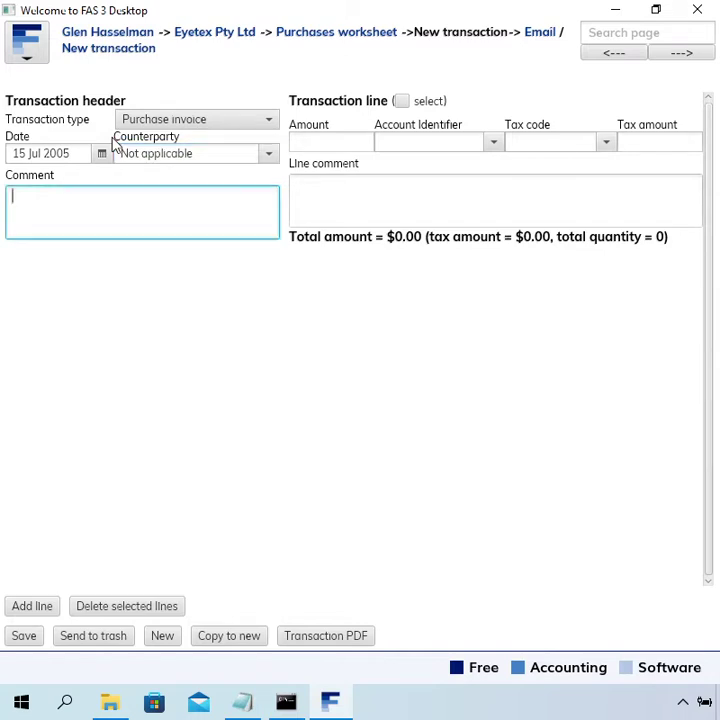
Step: Complete the purchase invoice with comment "A purchase", amount 55 and the Other expenses account, and save it
type("A purchase")
key("Tab")
type("55")
key("Tab")
type("oth")
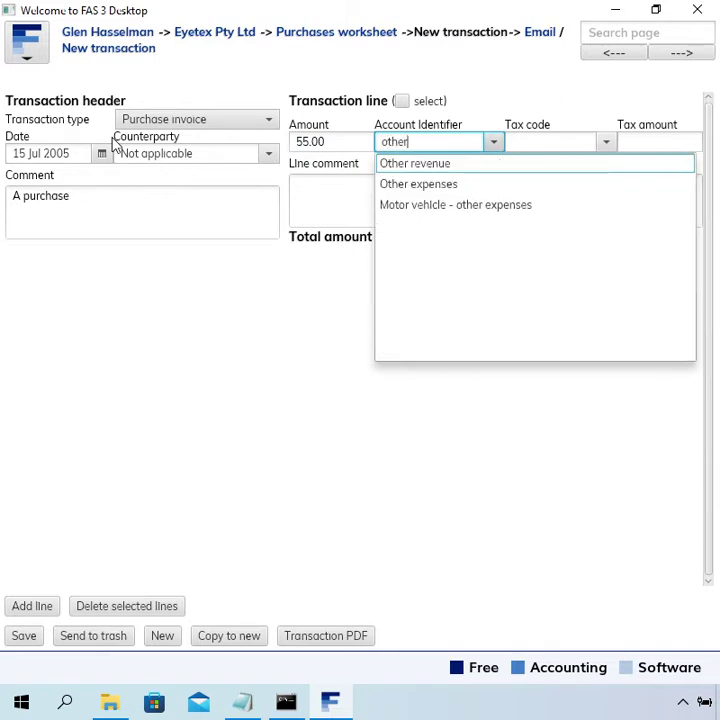
key("Down")
key("Return")
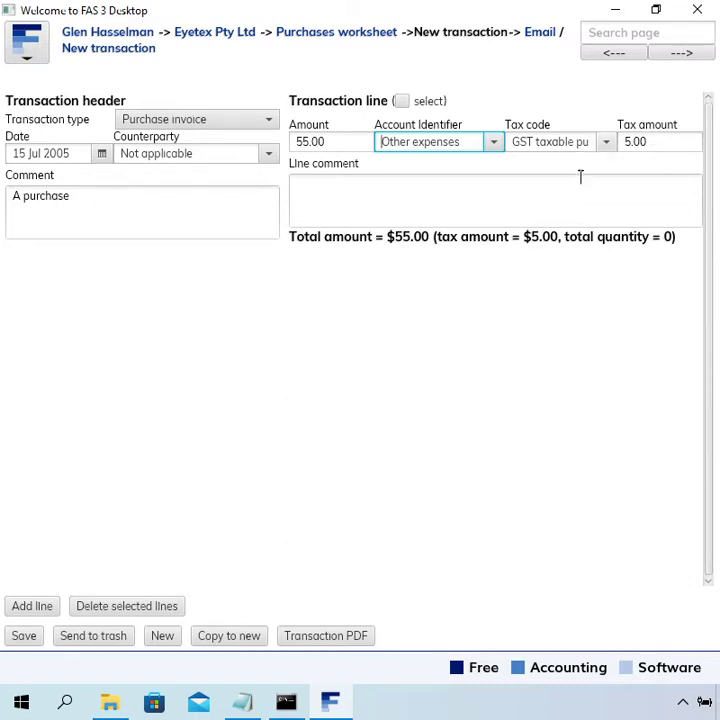
left_click(552, 141)
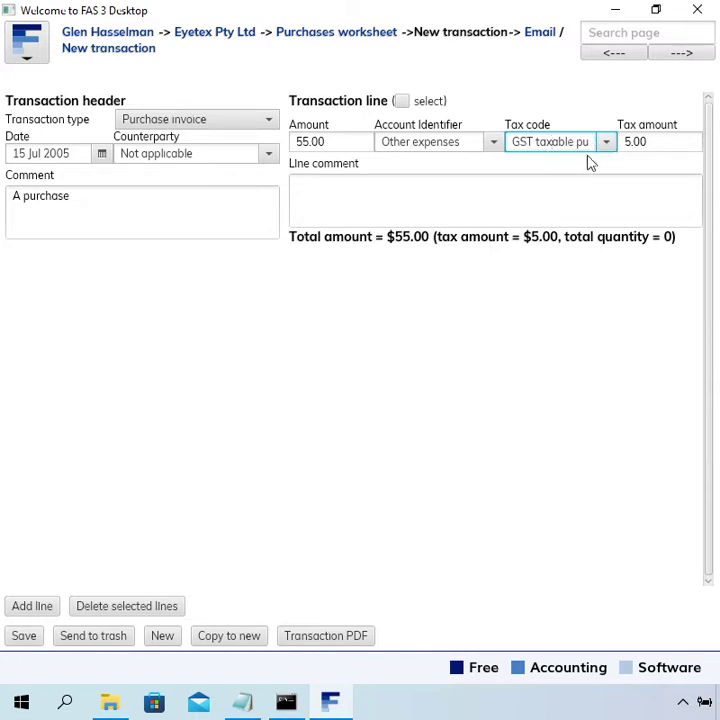
left_click(24, 636)
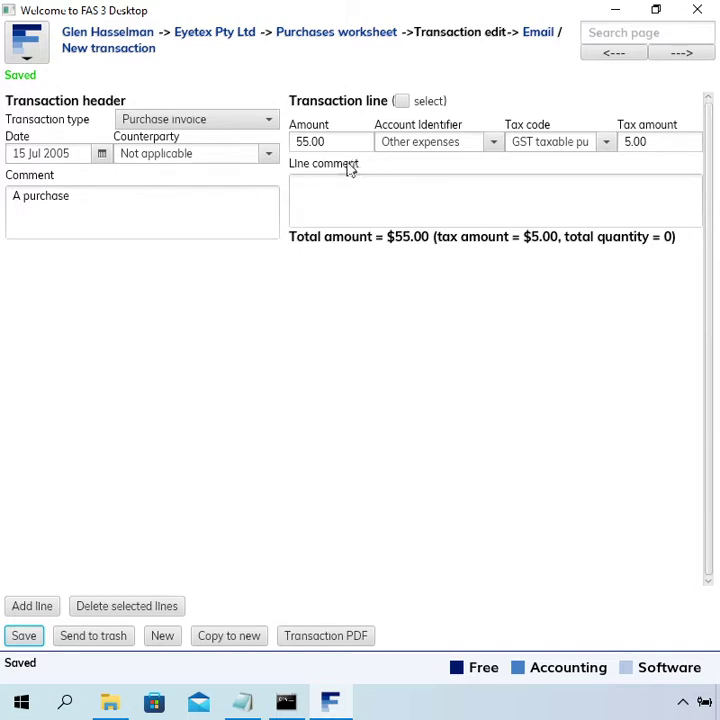
Step: Copy the saved purchase invoice to a new transaction dated 20 Jul 2005 with the comment "Another purchase"
left_click(225, 640)
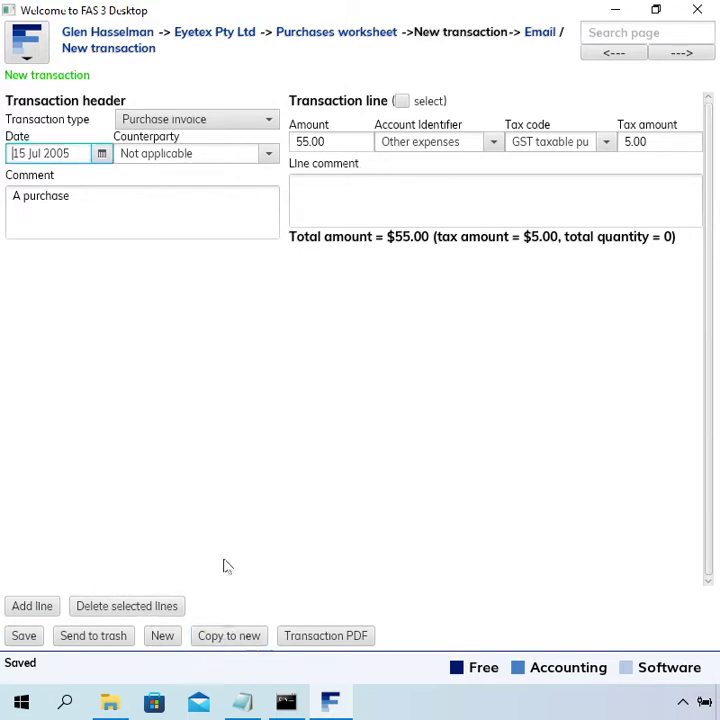
left_click(101, 157)
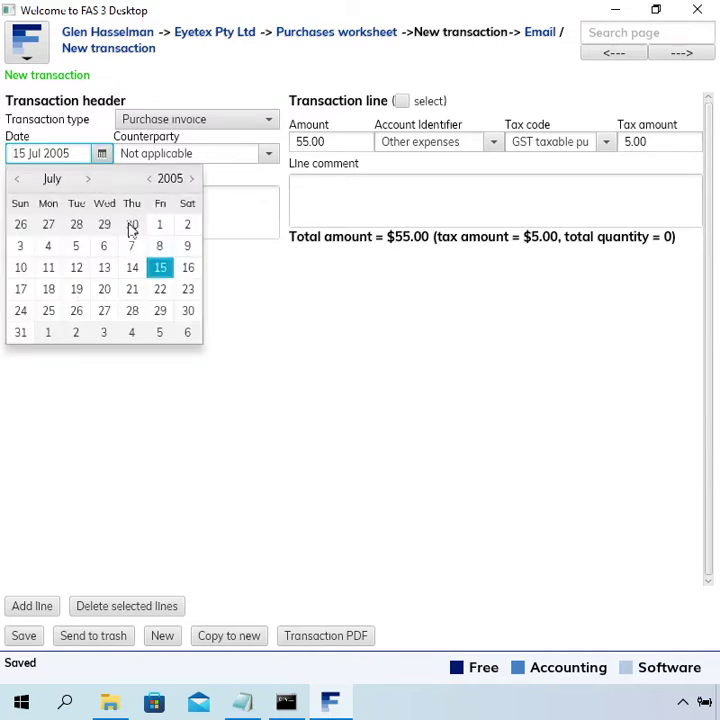
left_click(106, 288)
triple_click(148, 211)
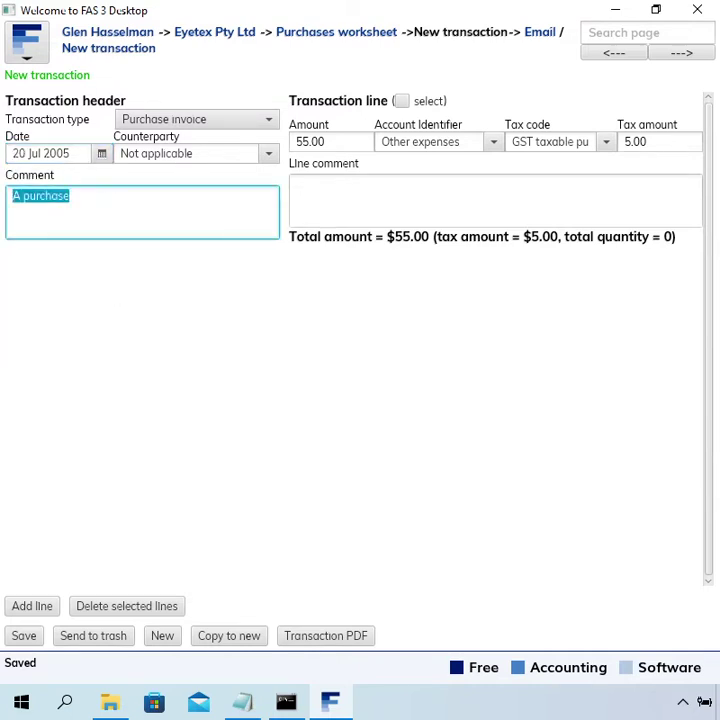
type("Another p")
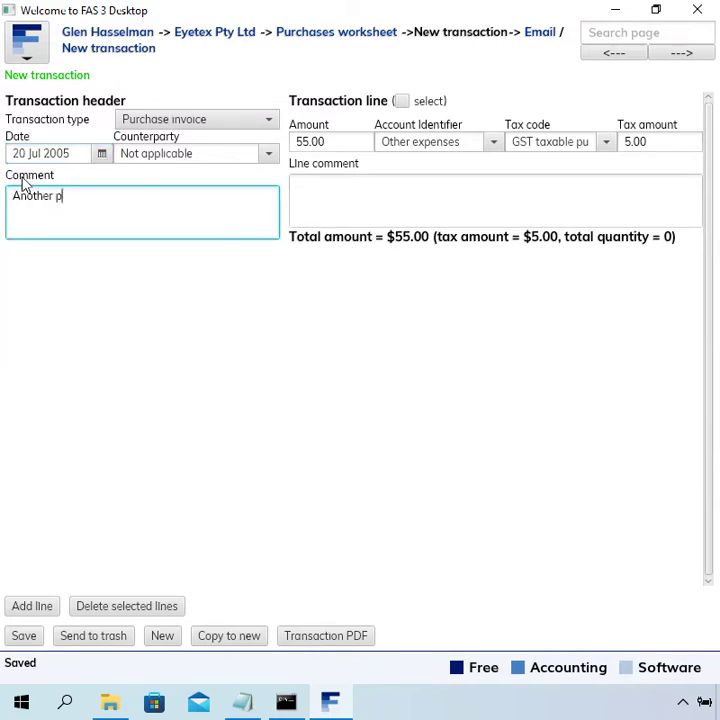
type("urchase")
key("Tab")
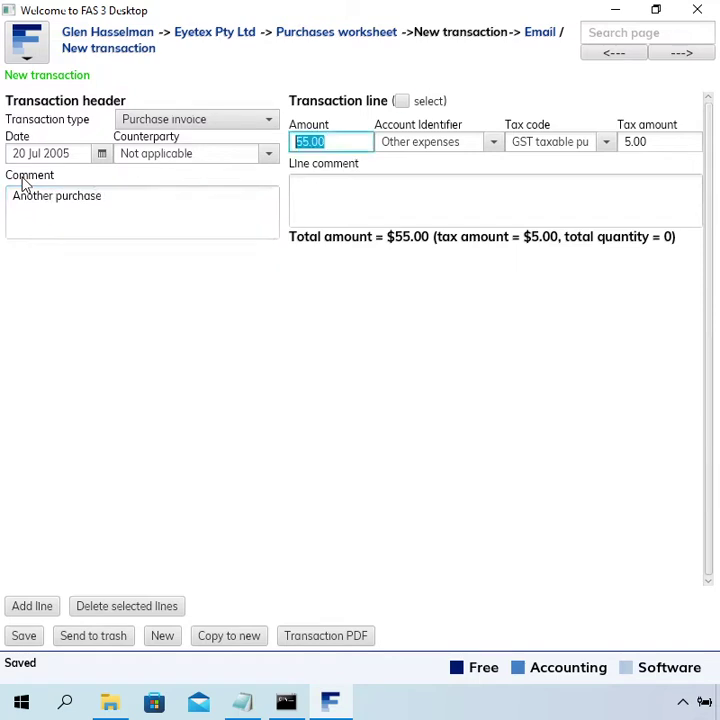
Step: Set the copied purchase invoice's amount to 20 and its tax code to GST free purchase, and save it
type("20")
key("Tab")
key("Tab")
type("fre")
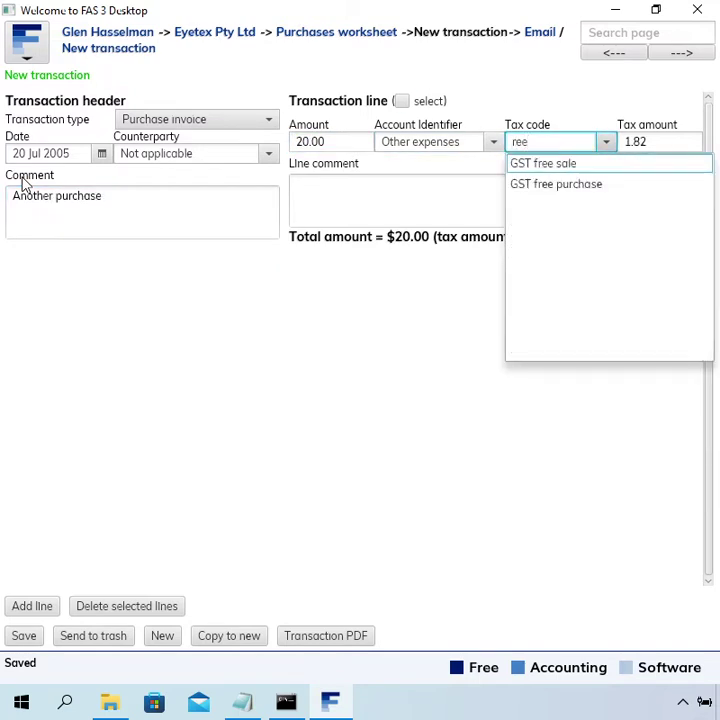
key("Down")
key("Return")
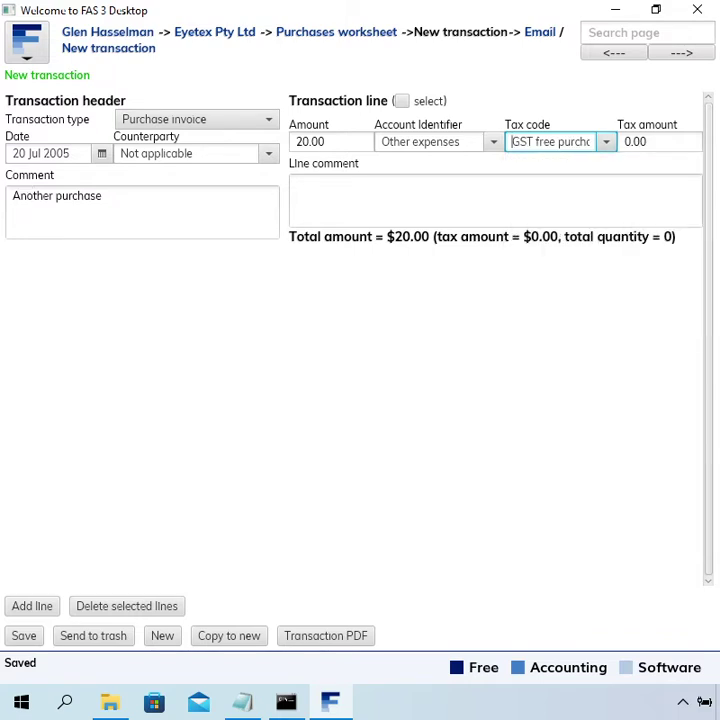
left_click(25, 638)
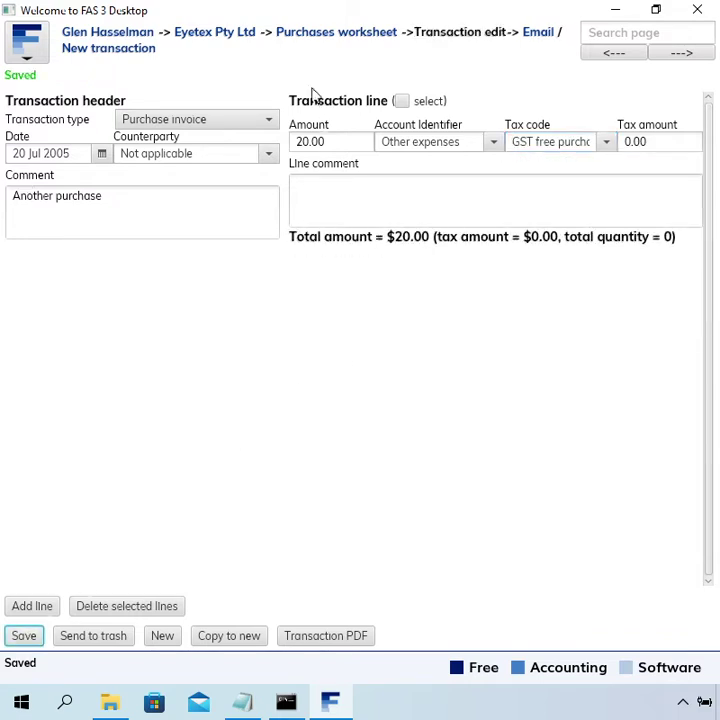
Step: Open the July 2005 activity statement and generate its transactions with additional months for unreported transactions set to None
left_click(243, 33)
left_click(420, 172)
double_click(343, 221)
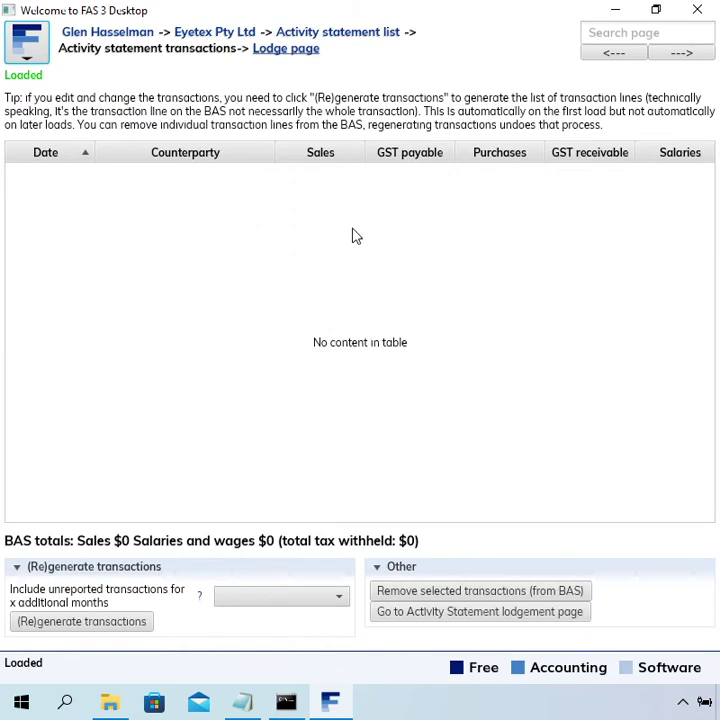
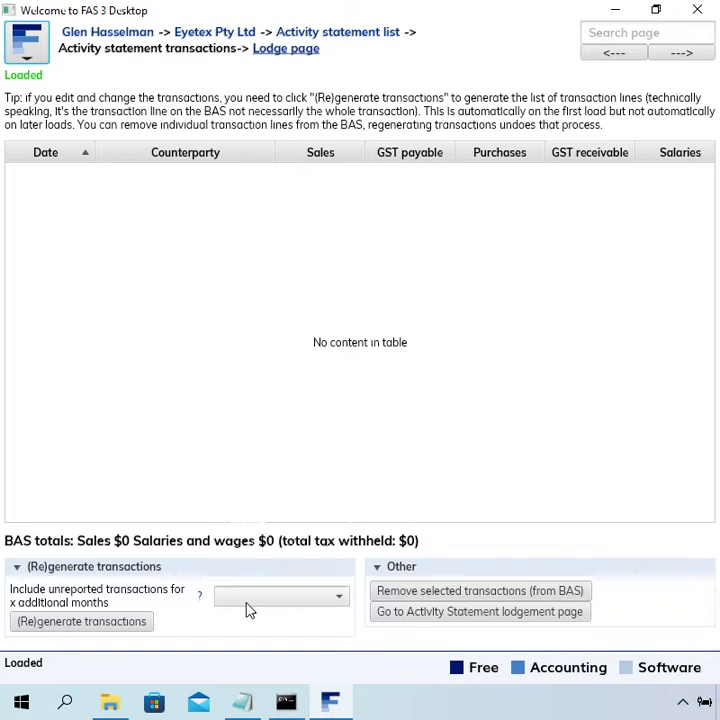
left_click(249, 610)
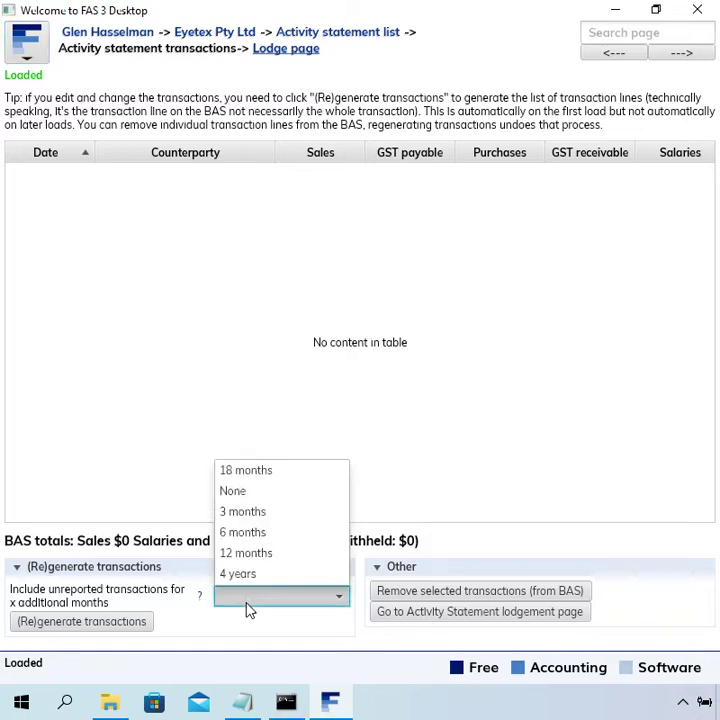
left_click(268, 493)
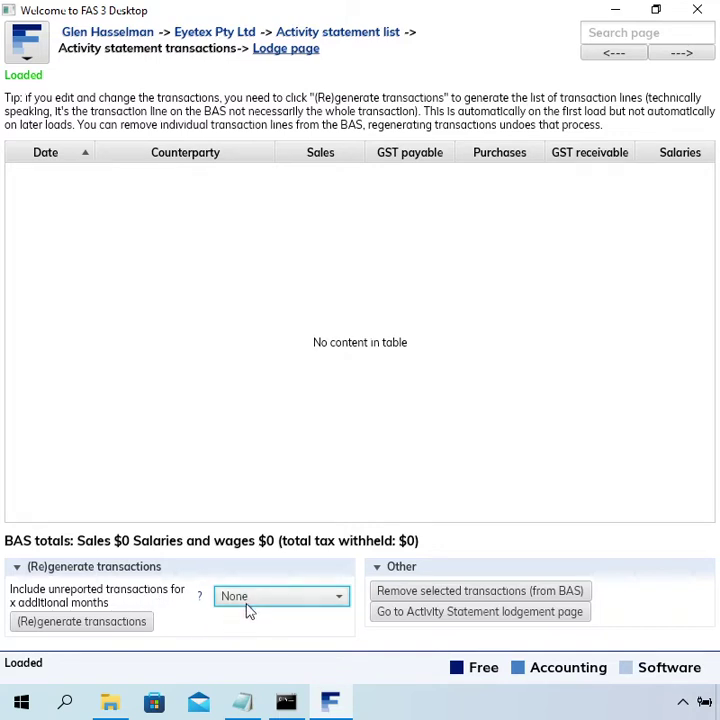
left_click(121, 629)
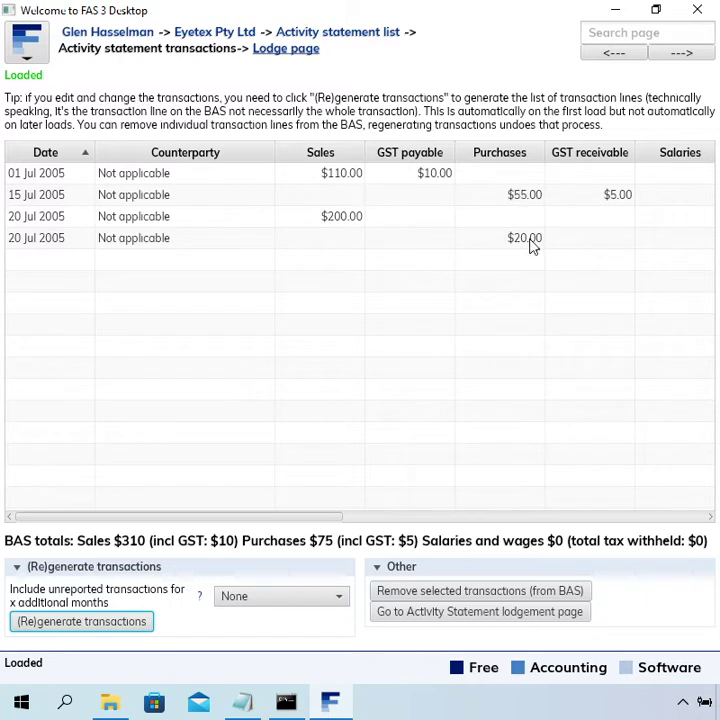
Step: Review the statement's sales and purchase lines, open the $200 sale of 20 Jul 2005, and return to the transaction list
left_click(432, 180)
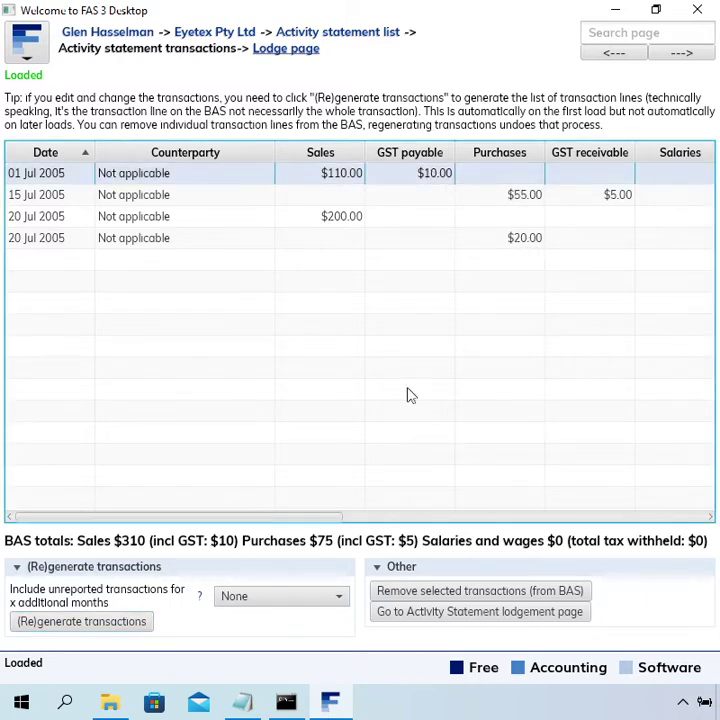
left_click(386, 222)
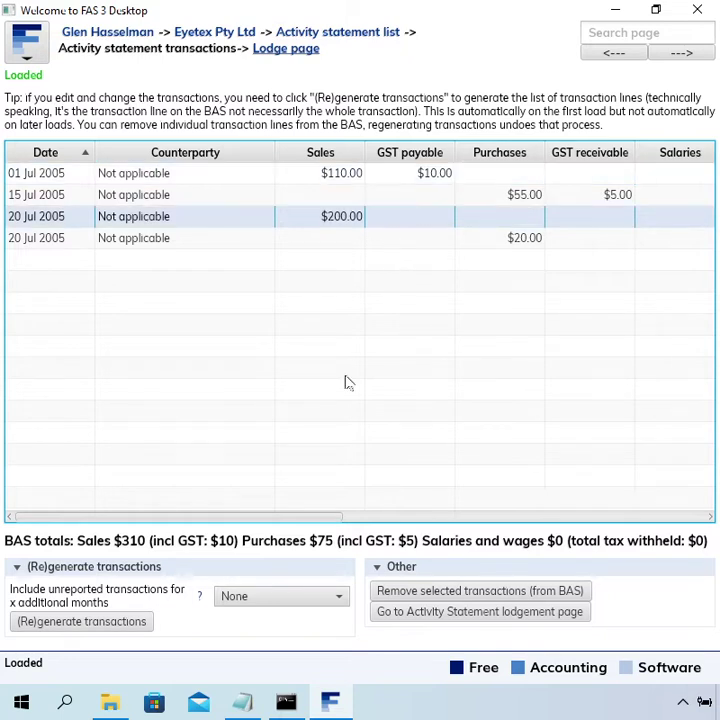
left_click(546, 201)
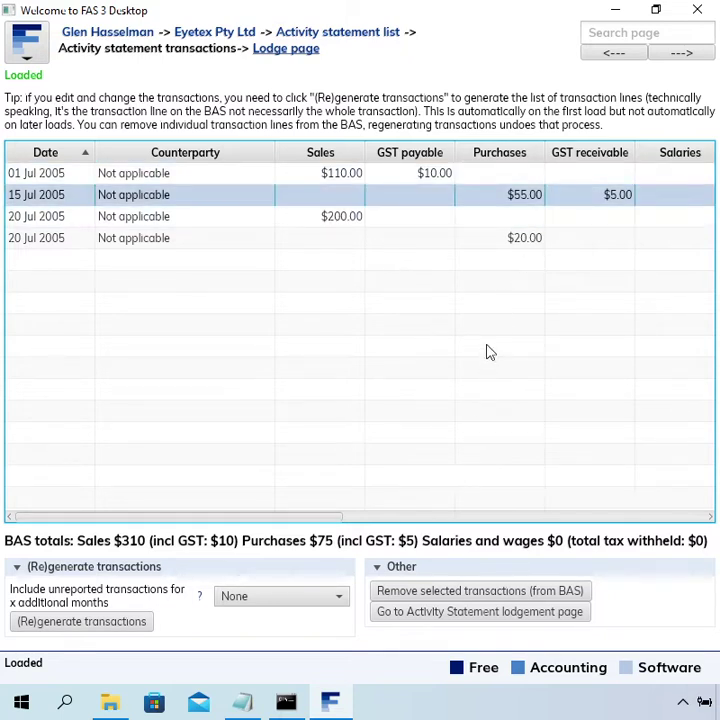
left_click(548, 243)
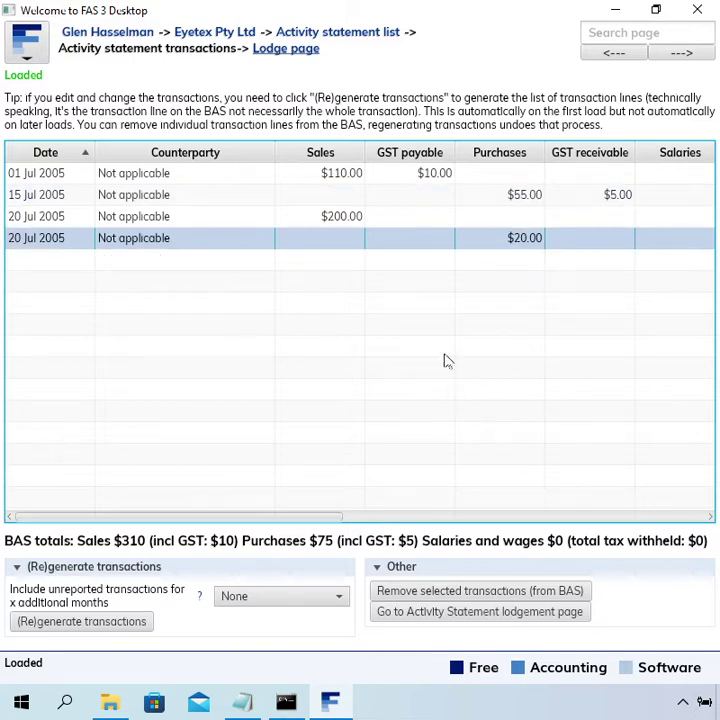
left_click(389, 220)
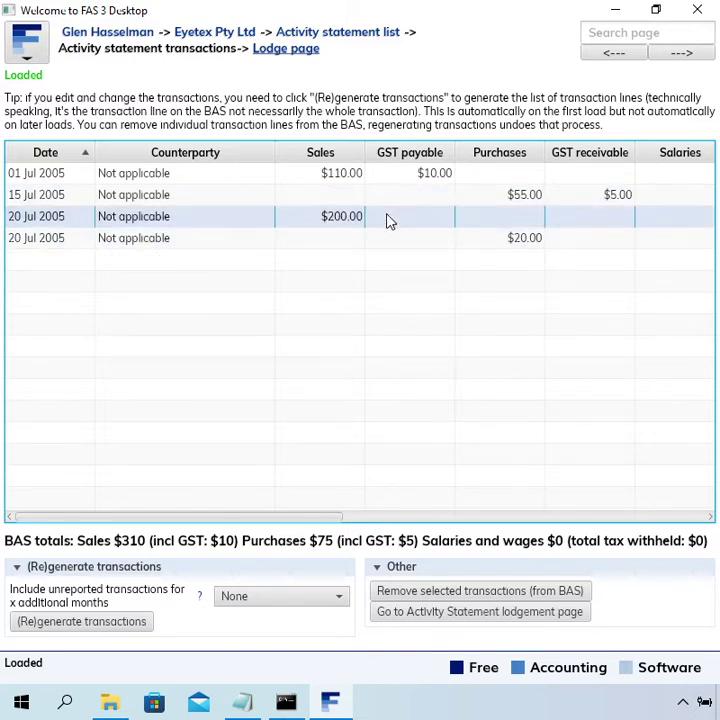
double_click(389, 220)
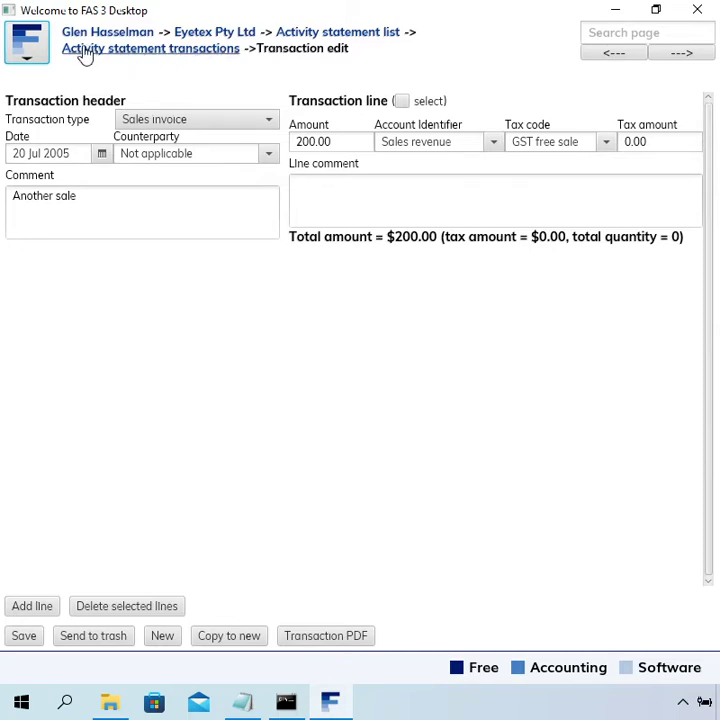
left_click(120, 58)
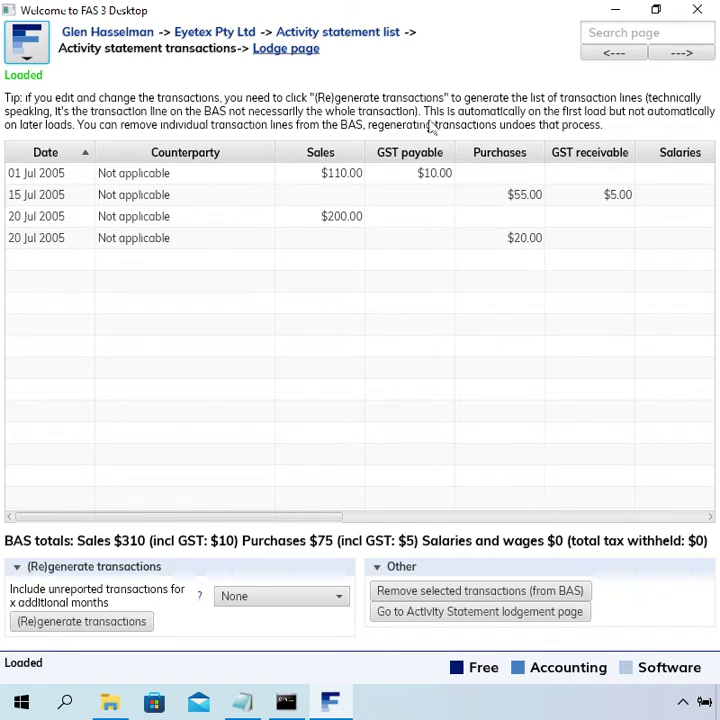
Step: Open the activity statement's lodgement page and set the GST reporting option to "2 - Calc GST Quarterly And Report Annually"
left_click(288, 56)
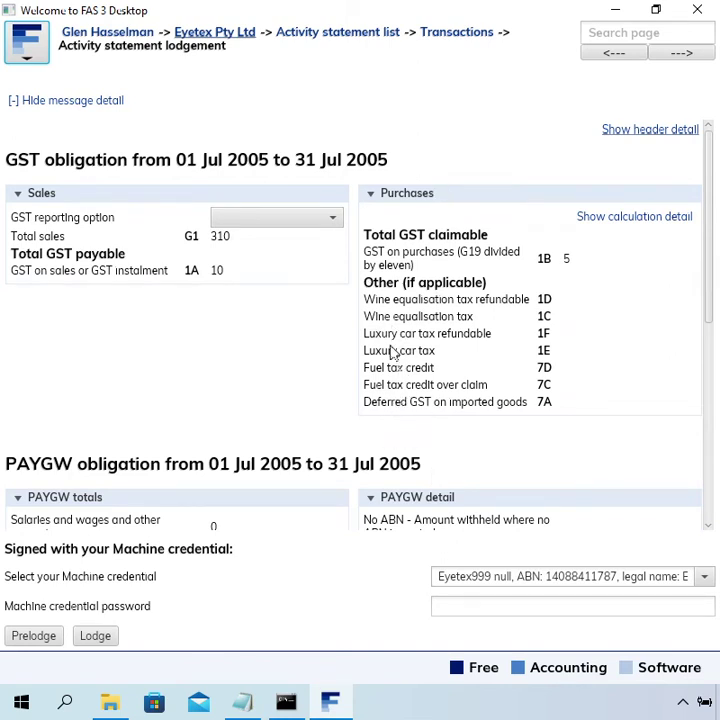
left_click(313, 222)
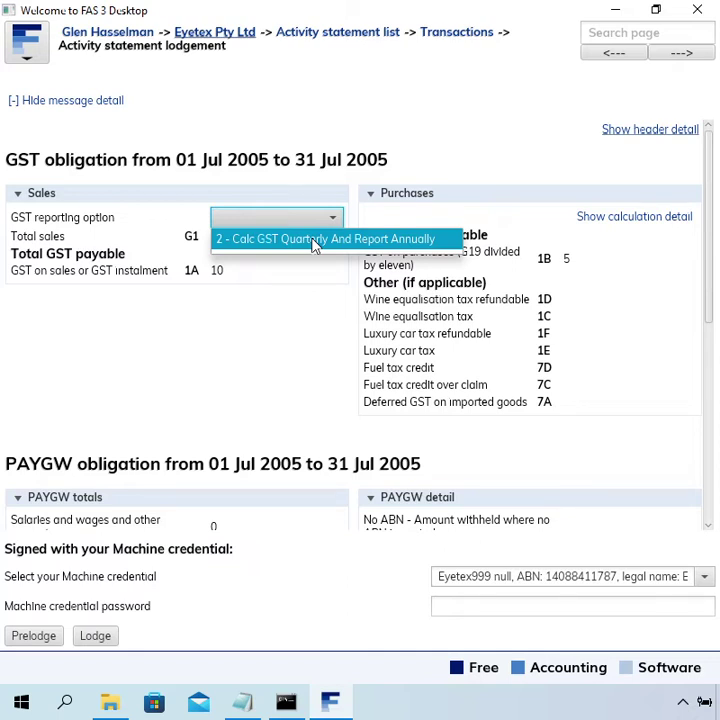
left_click(314, 241)
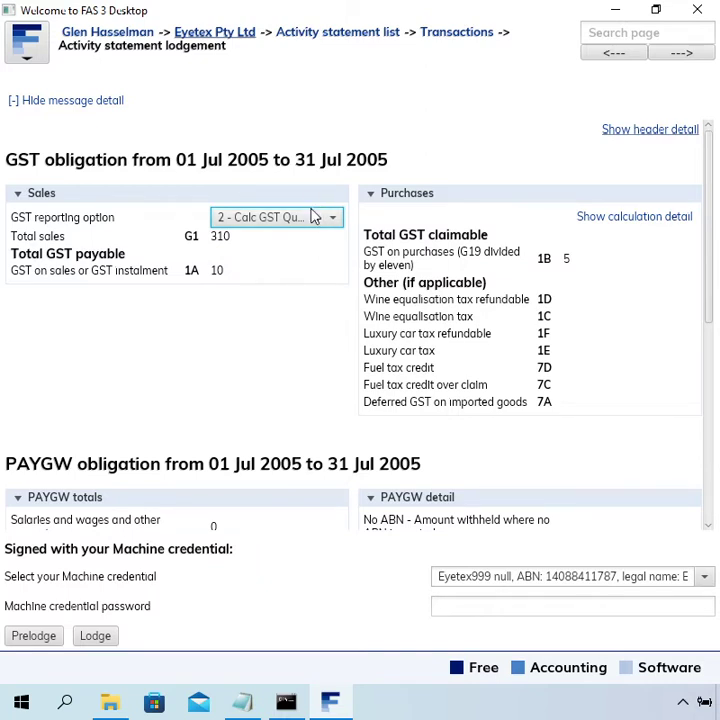
left_click(315, 222)
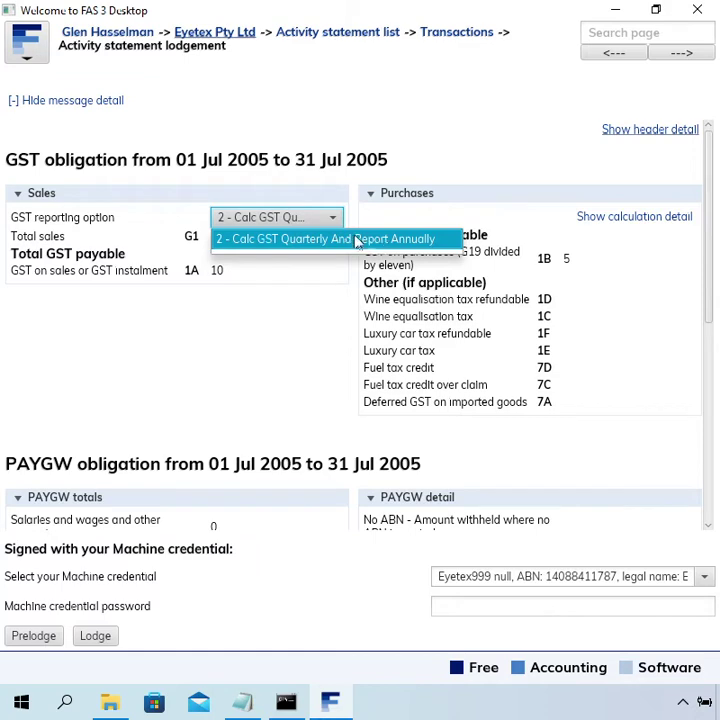
left_click(297, 220)
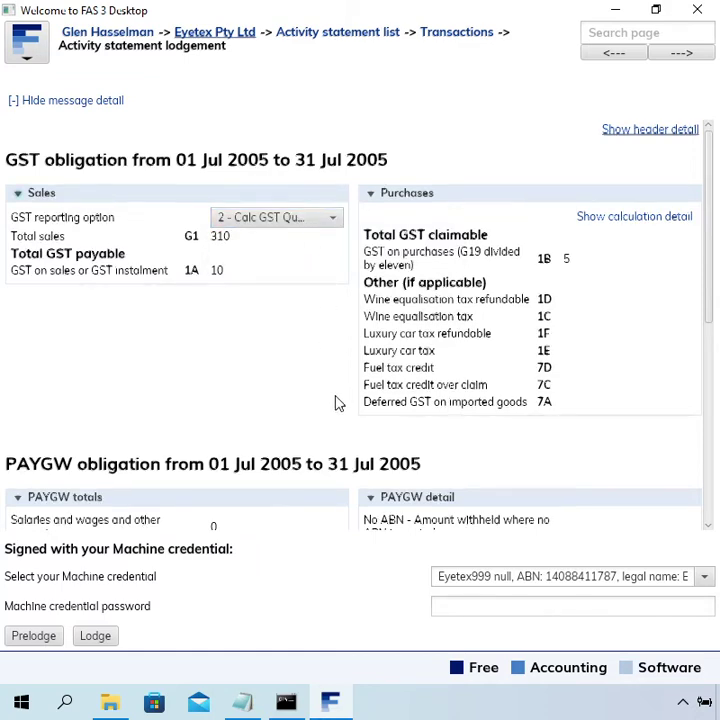
scroll(338, 402, "down", 1)
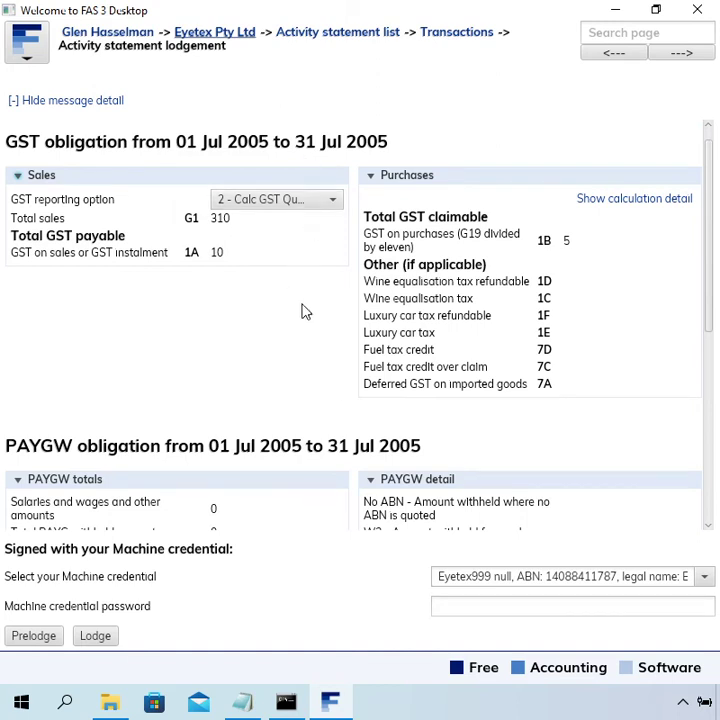
Step: Reselect "2 - Calc GST Quarterly And Report Annually" as the GST reporting option and tick the declaration's signing box
left_click(306, 204)
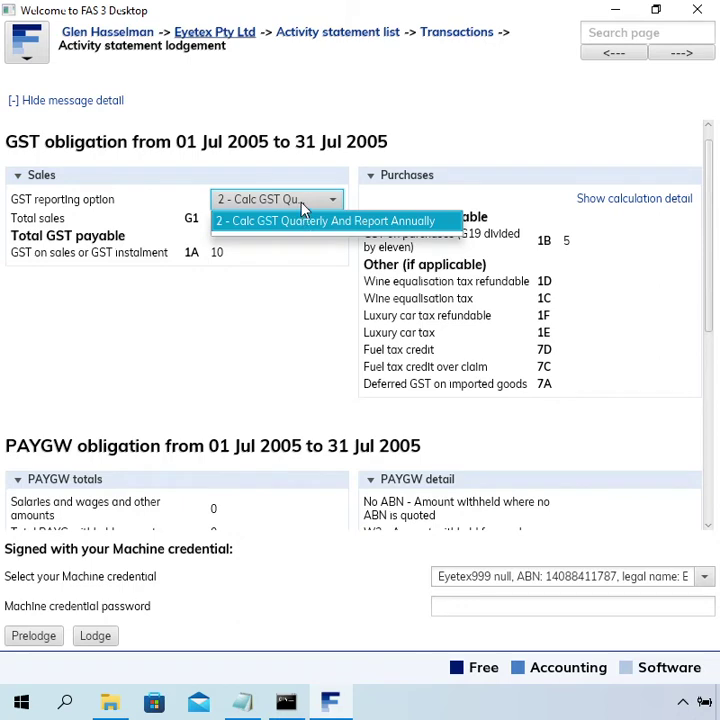
left_click(312, 221)
scroll(311, 378, "down", 5)
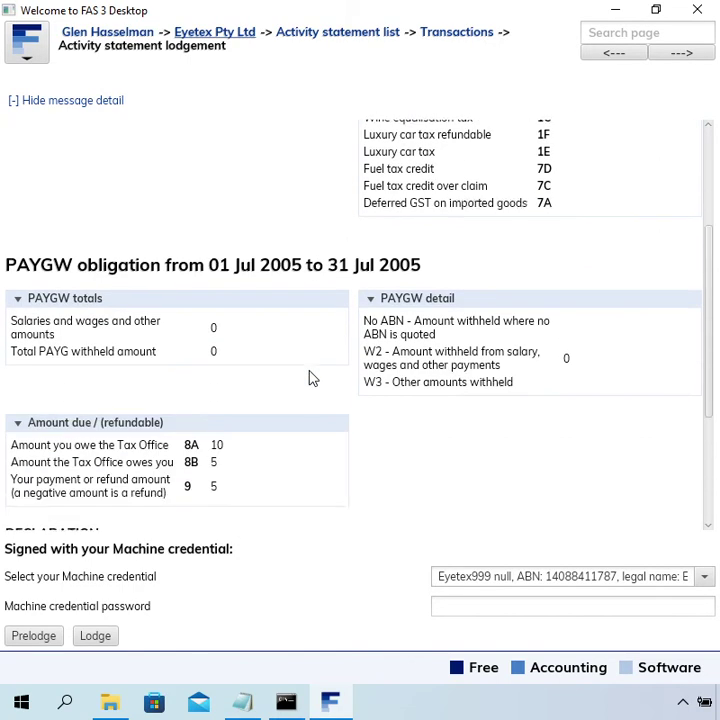
scroll(312, 378, "down", 6)
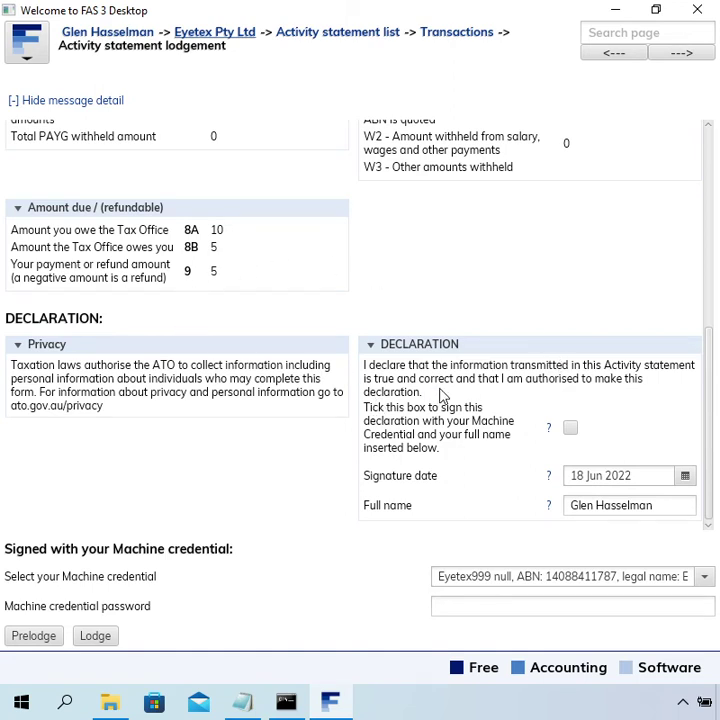
left_click(571, 428)
Step: Enter the Machine credential password for signing the activity statement
left_click(510, 613)
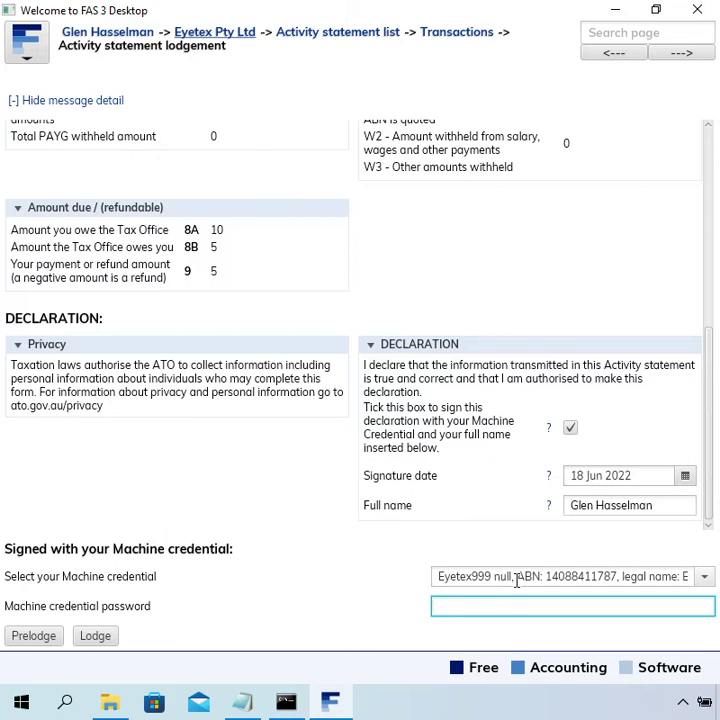
type("*********")
key("BackSpace")
key("BackSpace")
key("BackSpace")
key("BackSpace")
key("BackSpace")
key("BackSpace")
key("BackSpace")
key("BackSpace")
key("BackSpace")
type("**********")
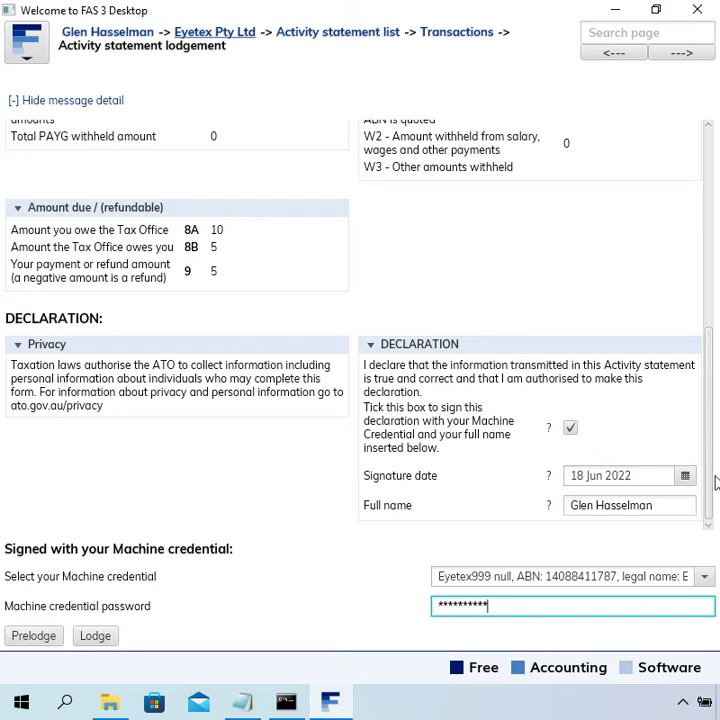
Step: Lodge the July 2005 activity statement and review the response messages and the statement's GST section
left_click(105, 641)
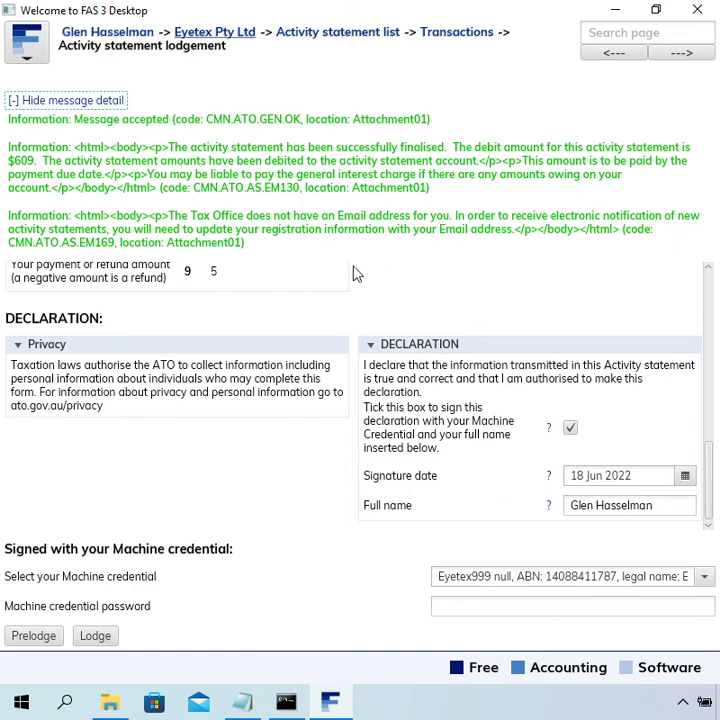
scroll(370, 278, "up", 10)
scroll(365, 290, "up", 3)
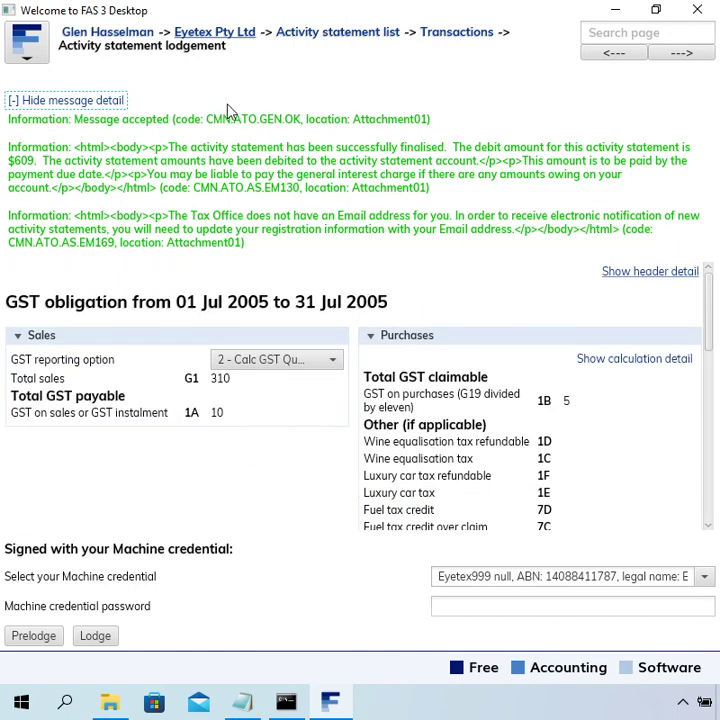